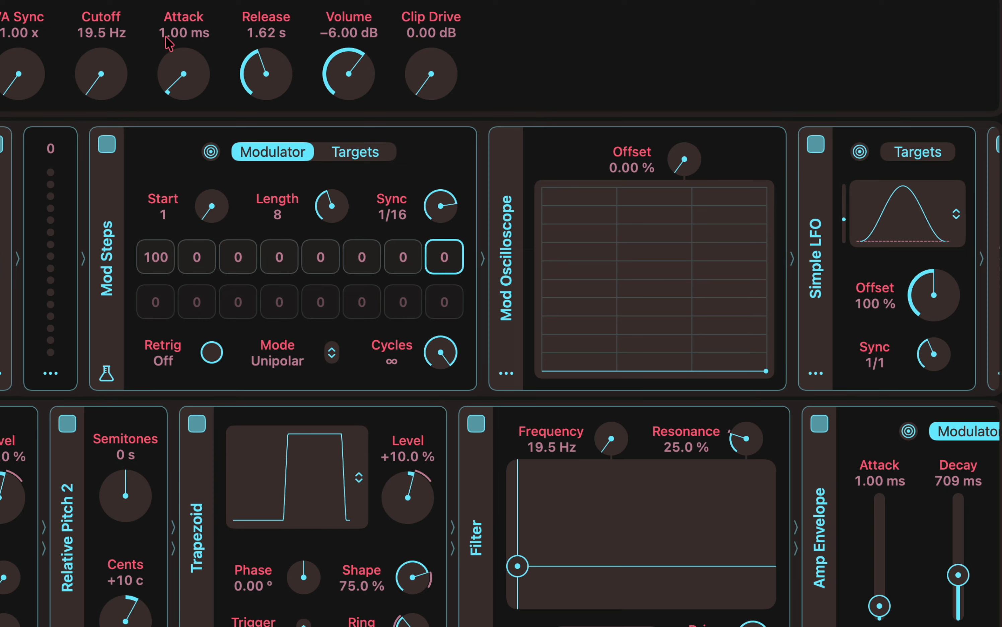
- Set the fifth Mod Steps value to 100 and the seventh to 51, and vary the Sync rate, leaving it at 1/16
{"action": "left_click_drag", "start_coordinate": [306, 268], "coordinate": [322, 226]}
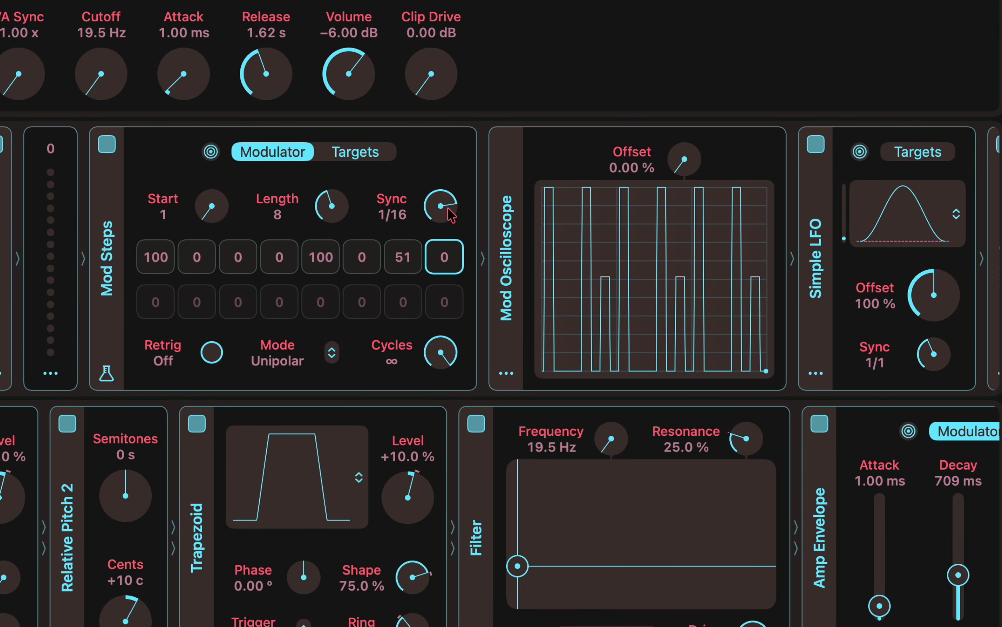
{"action": "mouse_move", "coordinate": [451, 214]}
{"action": "left_mouse_down"}
{"action": "mouse_move", "coordinate": [453, 273]}
{"action": "mouse_move", "coordinate": [432, 235]}
{"action": "mouse_move", "coordinate": [428, 179]}
{"action": "mouse_move", "coordinate": [453, 209]}
{"action": "left_mouse_up"}
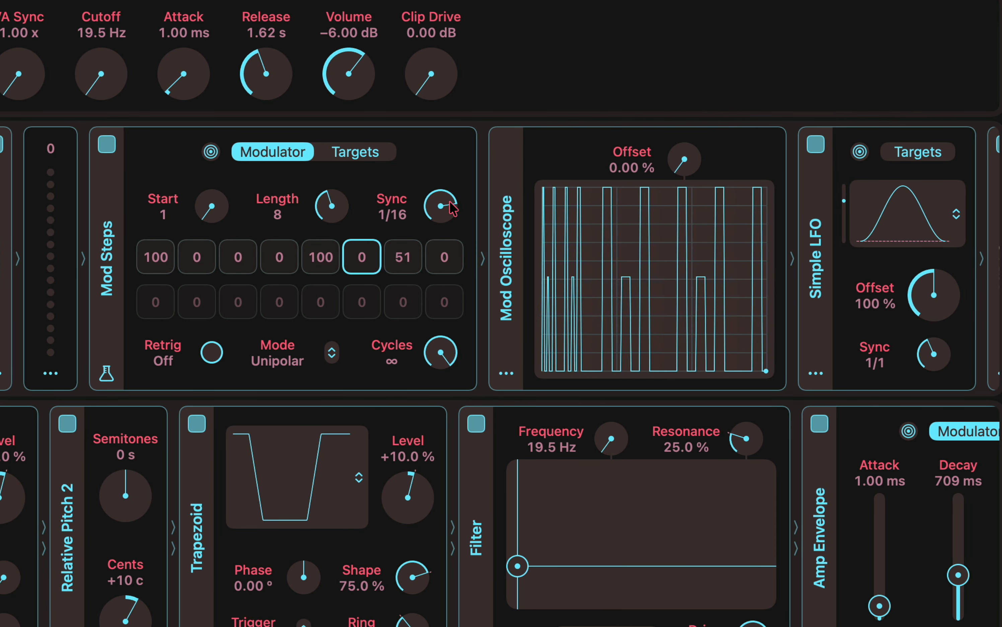
- Turn on Retrig in Mod Steps and set Cycles to 1.00
{"action": "left_click", "coordinate": [211, 353]}
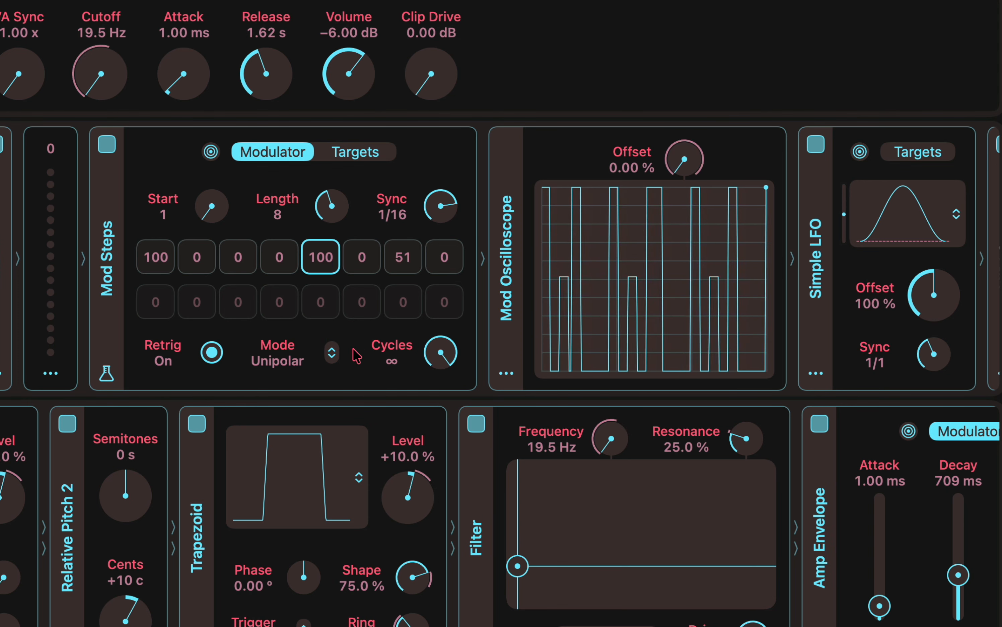
{"action": "right_click", "coordinate": [380, 345]}
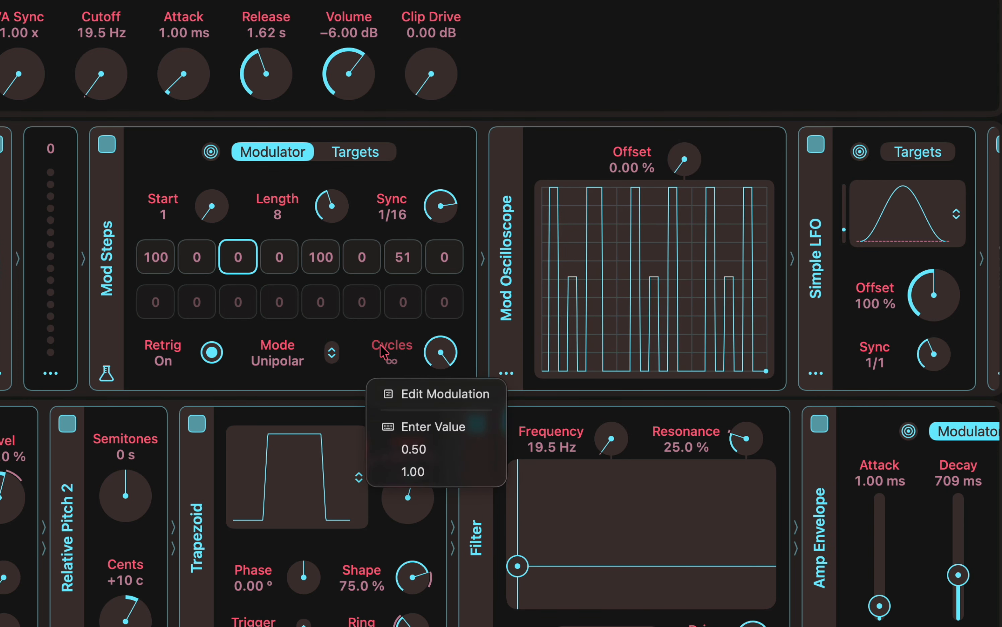
{"action": "left_click", "coordinate": [455, 463]}
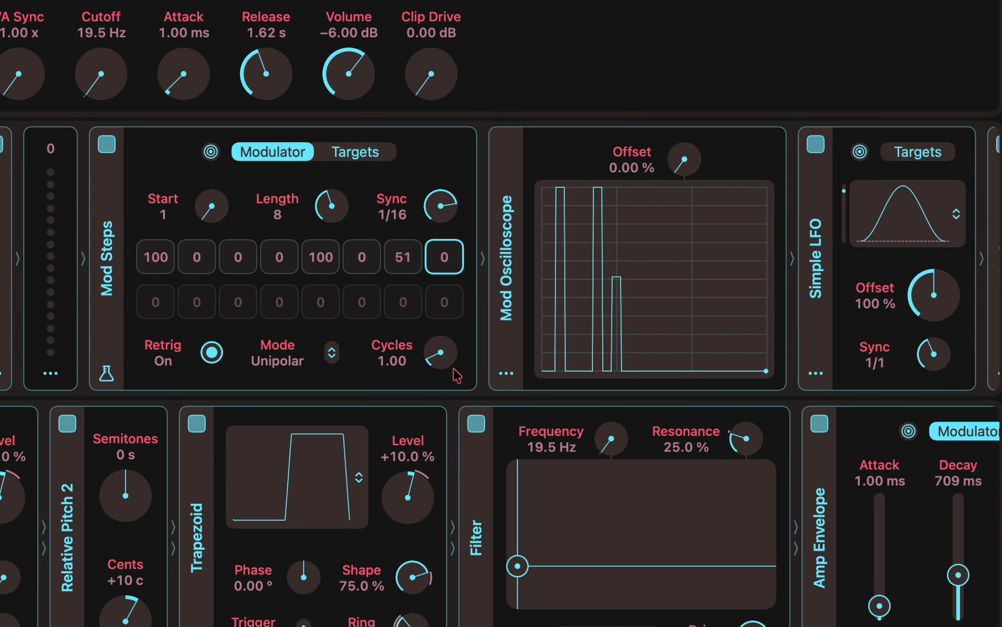
- Set the Mod Steps Cycles back to infinite and turn Retrig off
{"action": "left_click_drag", "start_coordinate": [451, 371], "coordinate": [451, 329]}
{"action": "left_click", "coordinate": [211, 355]}
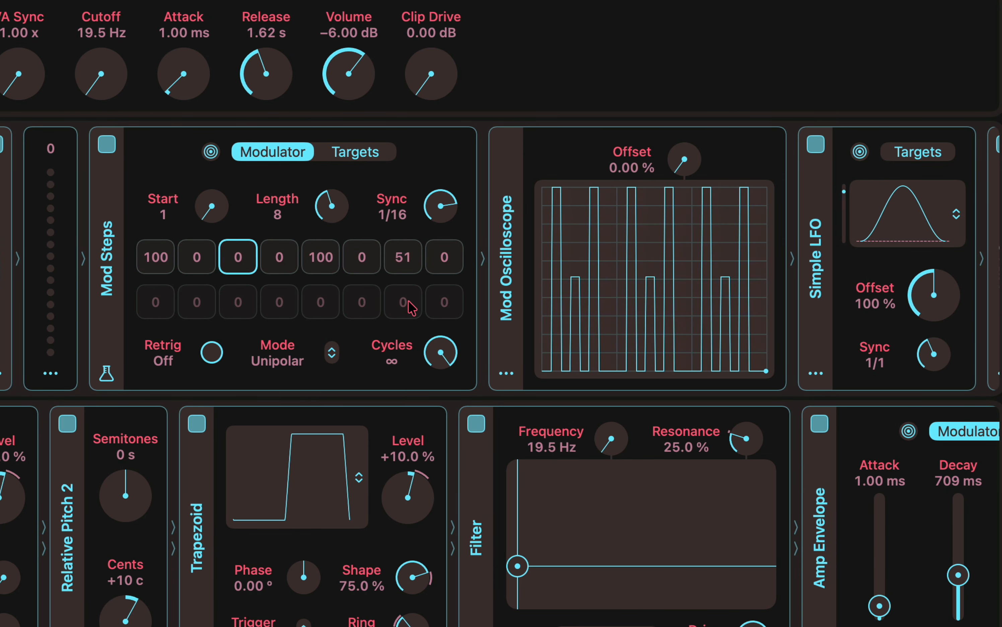
- Reduce the Mod Steps Length to 1 and modulate it with the Simple LFO at +50% intensity
{"action": "left_click_drag", "start_coordinate": [332, 206], "coordinate": [331, 305]}
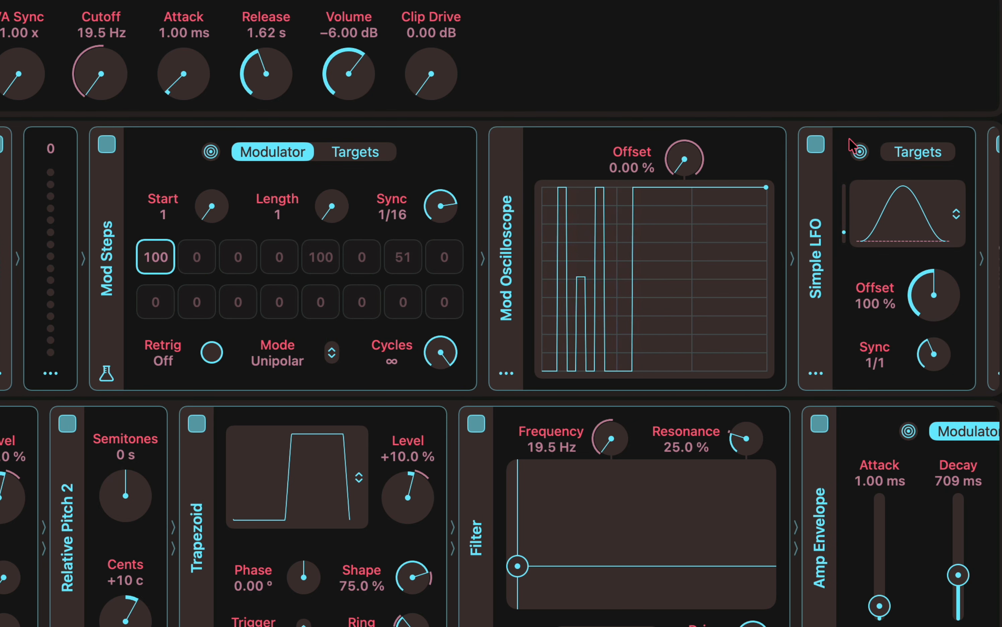
{"action": "left_click_drag", "start_coordinate": [584, 162], "coordinate": [279, 208]}
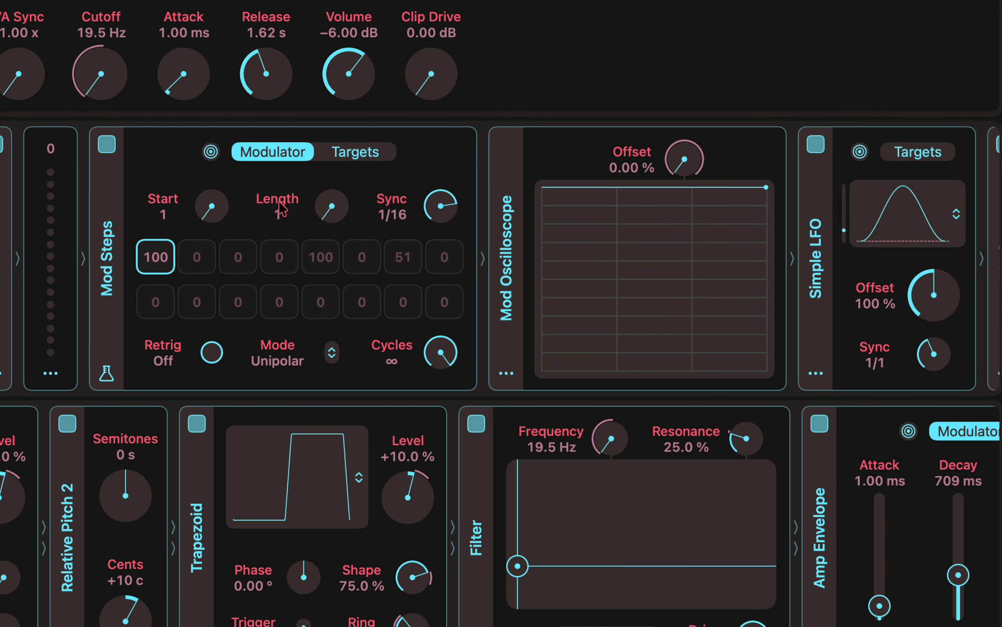
{"action": "double_click", "coordinate": [365, 107]}
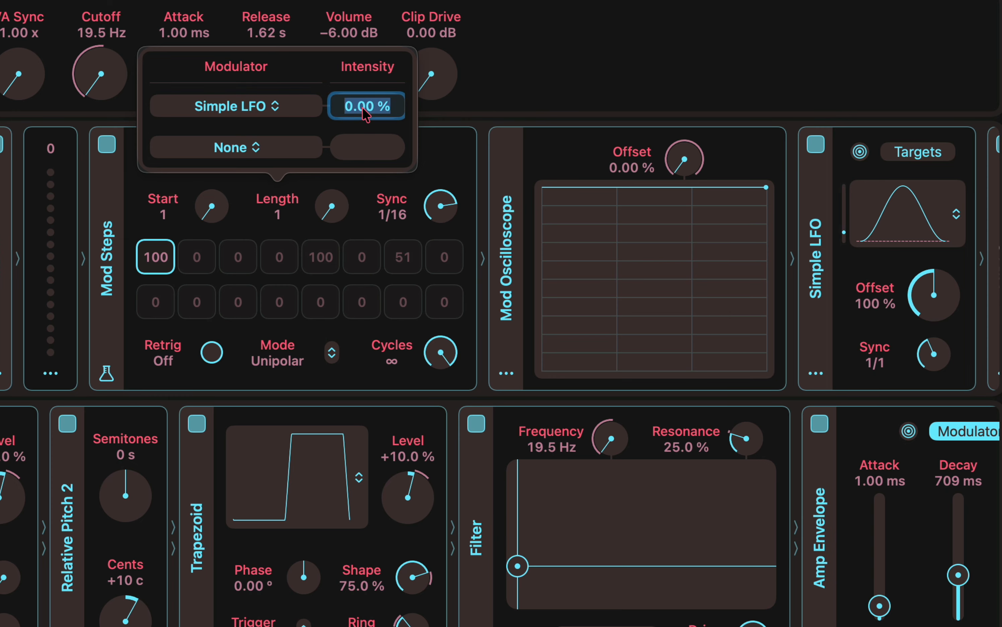
{"action": "key", "text": "Return"}
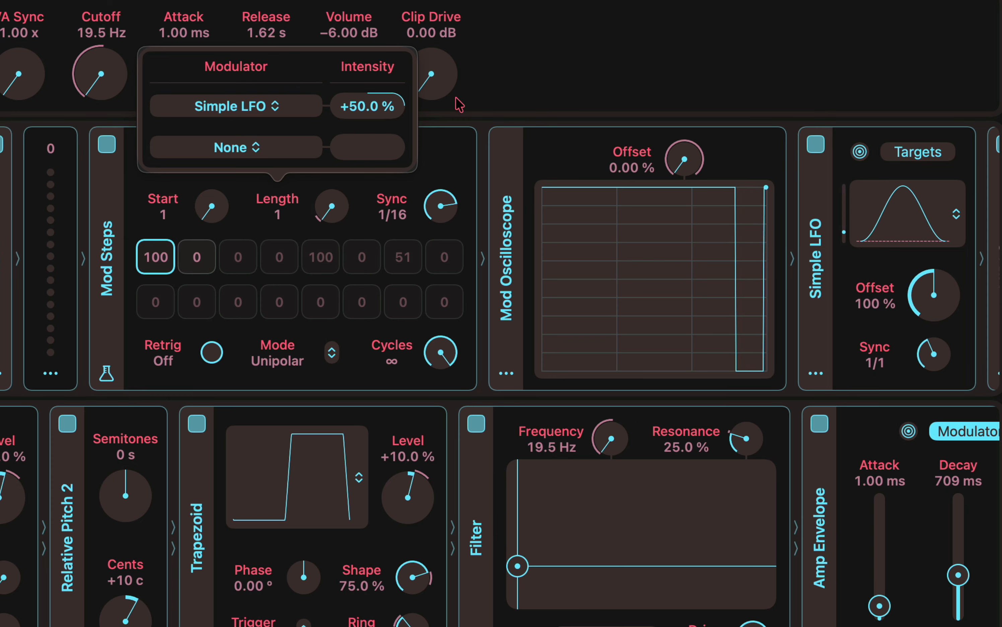
{"action": "left_click", "coordinate": [557, 63]}
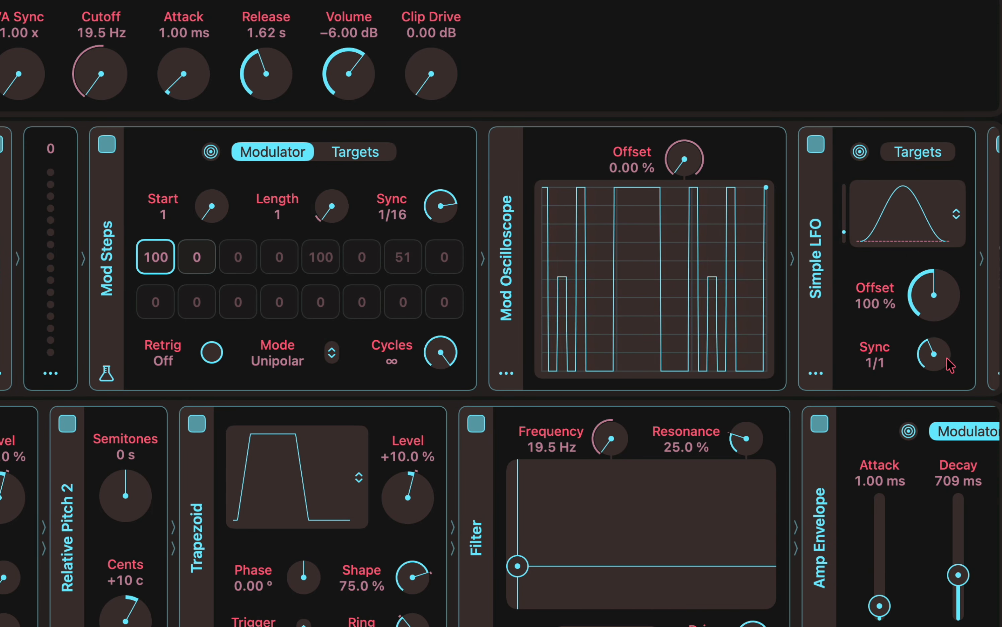
- Try lowering the Simple LFO's Offset to about 82% and return it to 100%
{"action": "left_click_drag", "start_coordinate": [936, 308], "coordinate": [937, 339]}
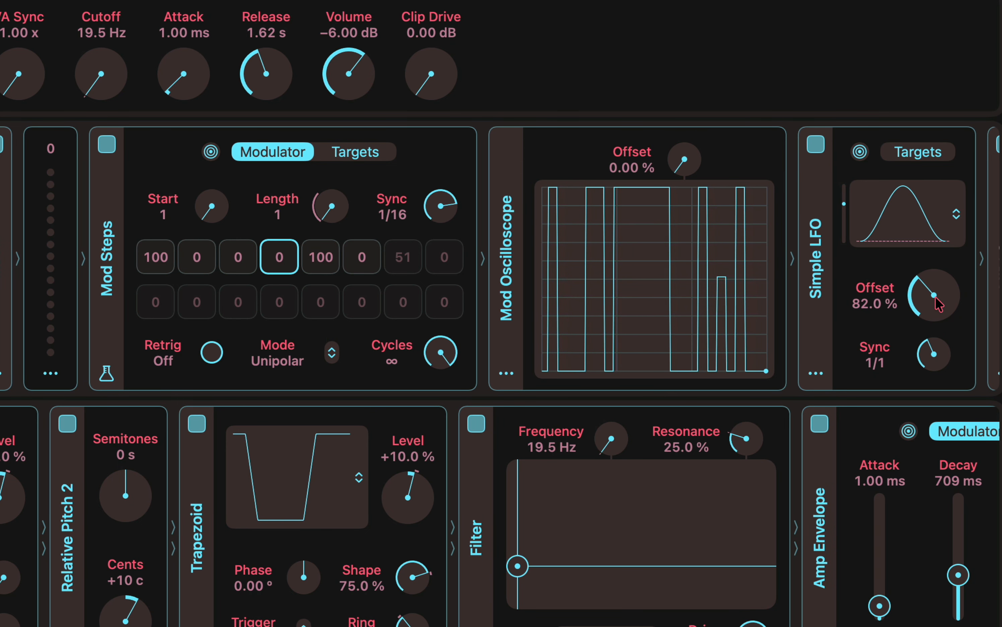
{"action": "left_click_drag", "start_coordinate": [938, 322], "coordinate": [938, 307]}
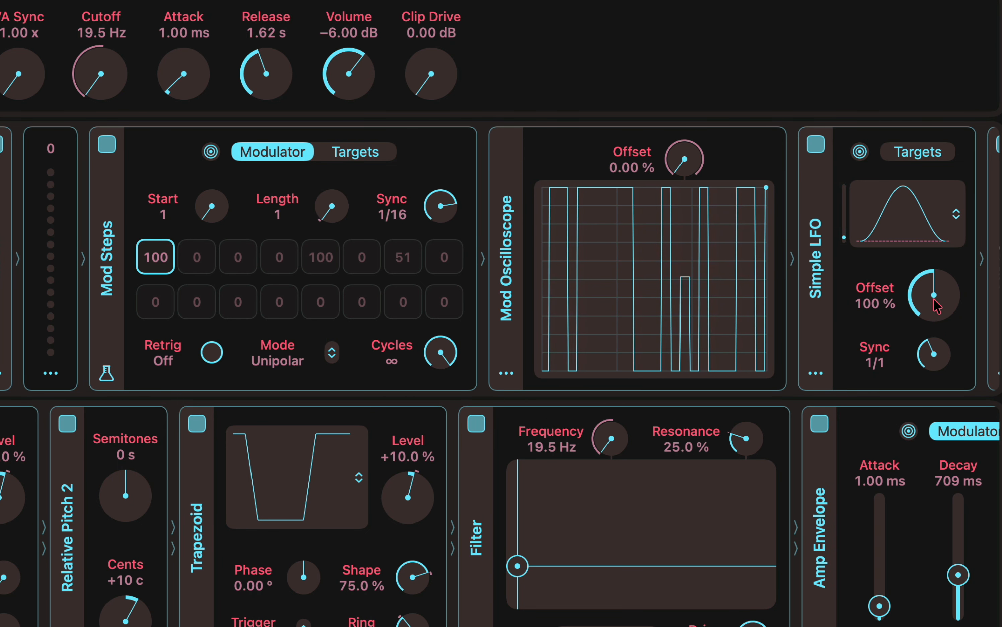
- Set the Mod Steps Sync to Free and vary the Start step manually, leaving it at 1
{"action": "left_click", "coordinate": [408, 217]}
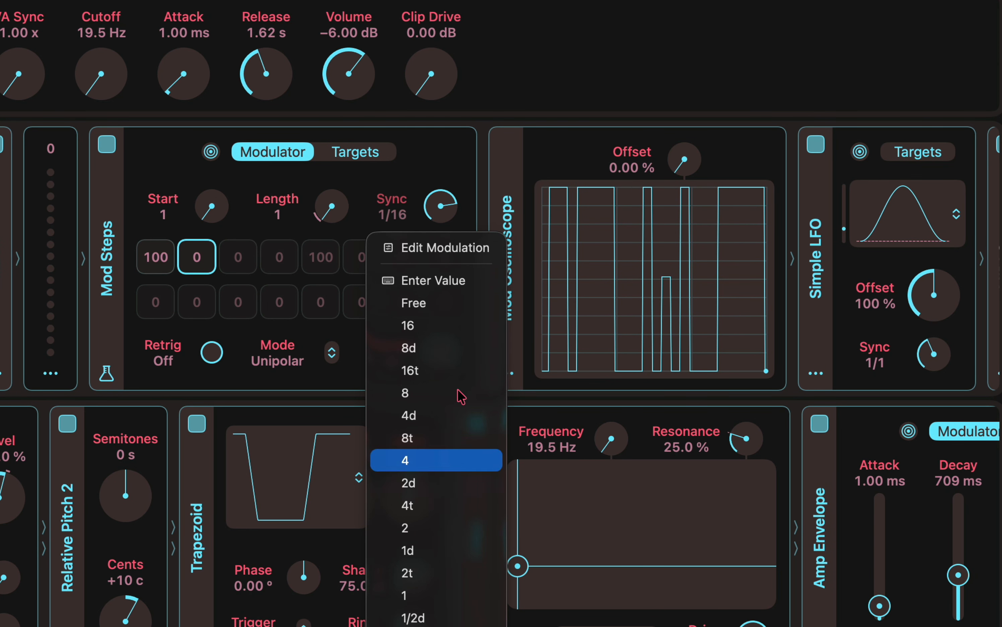
{"action": "left_click", "coordinate": [447, 307]}
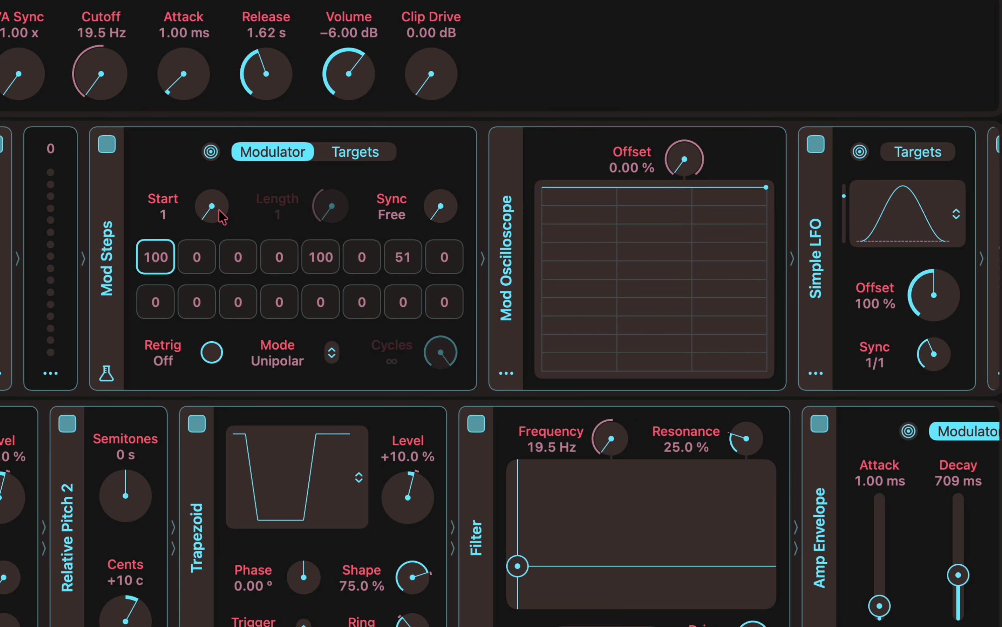
{"action": "mouse_move", "coordinate": [220, 211]}
{"action": "left_mouse_down"}
{"action": "mouse_move", "coordinate": [197, 118]}
{"action": "mouse_move", "coordinate": [203, 215]}
{"action": "left_mouse_up"}
{"action": "left_click_drag", "start_coordinate": [199, 204], "coordinate": [185, 224]}
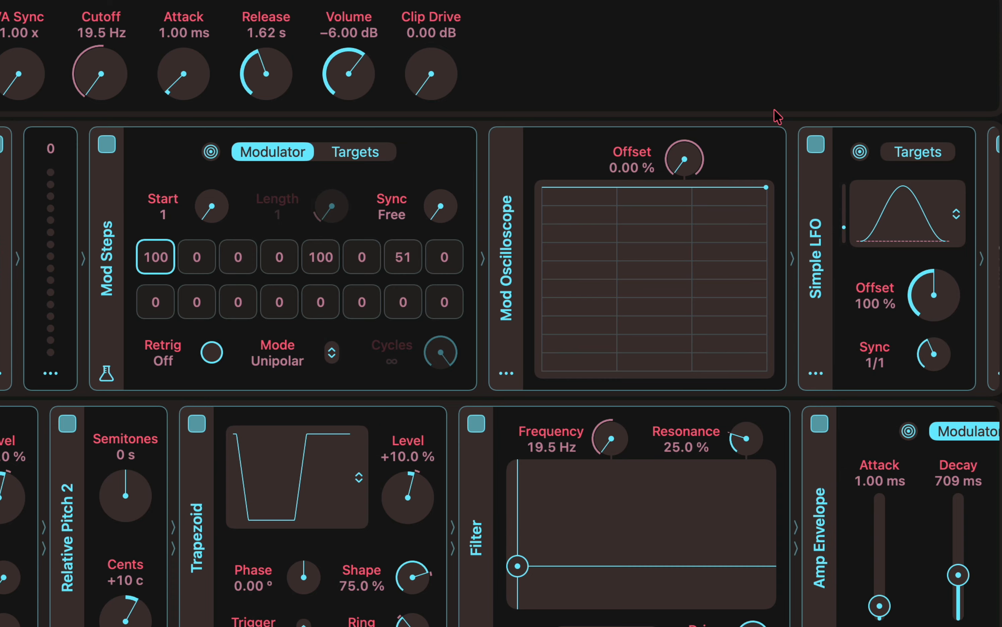
- Assign the Simple LFO as a modulator of the Mod Steps Start parameter and set its modulation intensity
{"action": "left_click_drag", "start_coordinate": [861, 151], "coordinate": [164, 194]}
{"action": "double_click", "coordinate": [253, 107]}
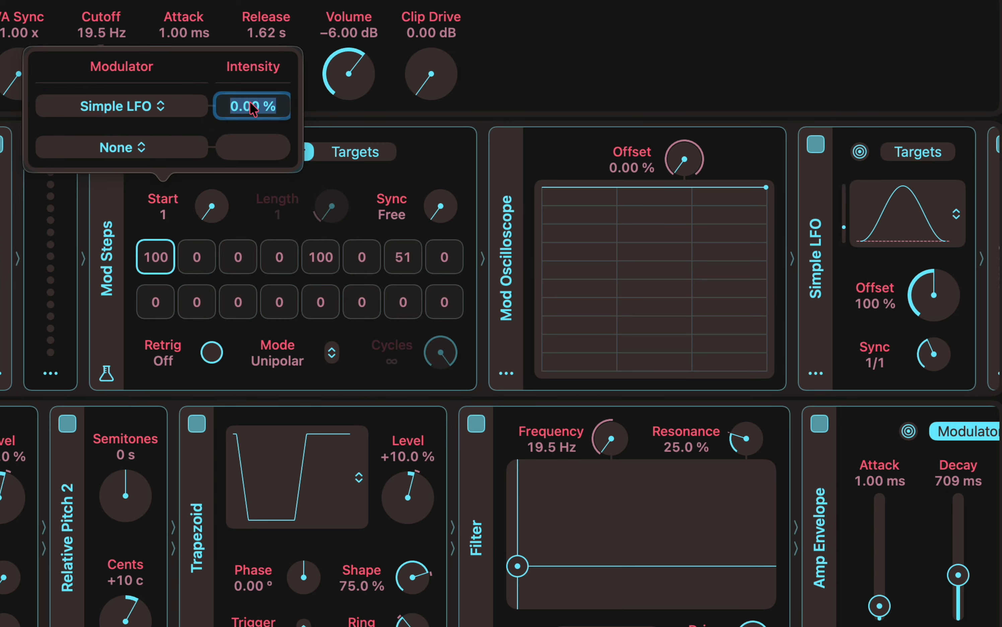
{"action": "key", "text": "Return"}
{"action": "left_click", "coordinate": [675, 83]}
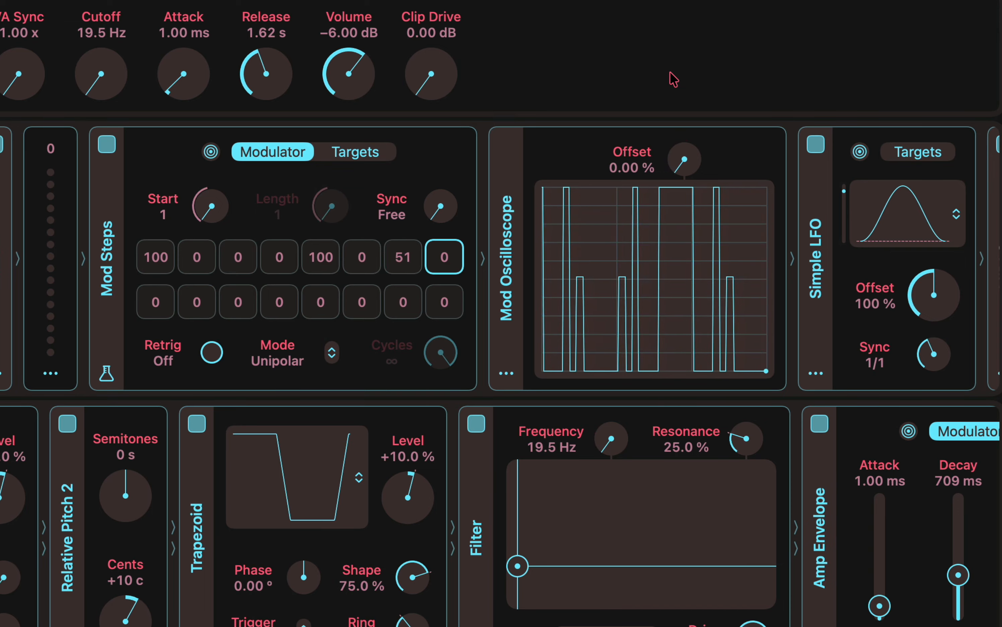
- Try the Peak and Ramp Up waveforms on the Simple LFO and leave it on Ramp Down
{"action": "left_click", "coordinate": [929, 228]}
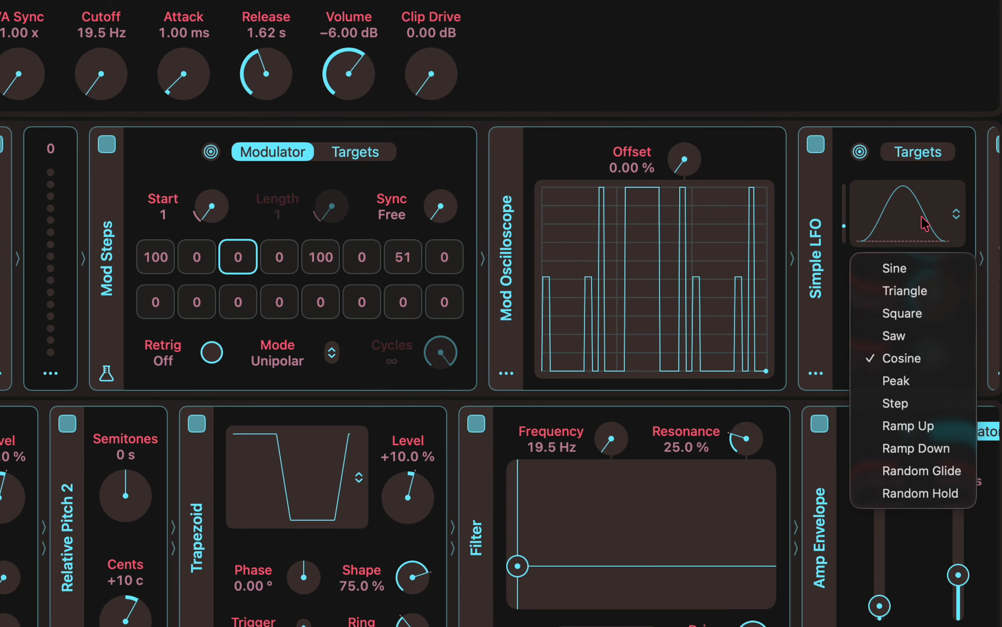
{"action": "left_click", "coordinate": [930, 380]}
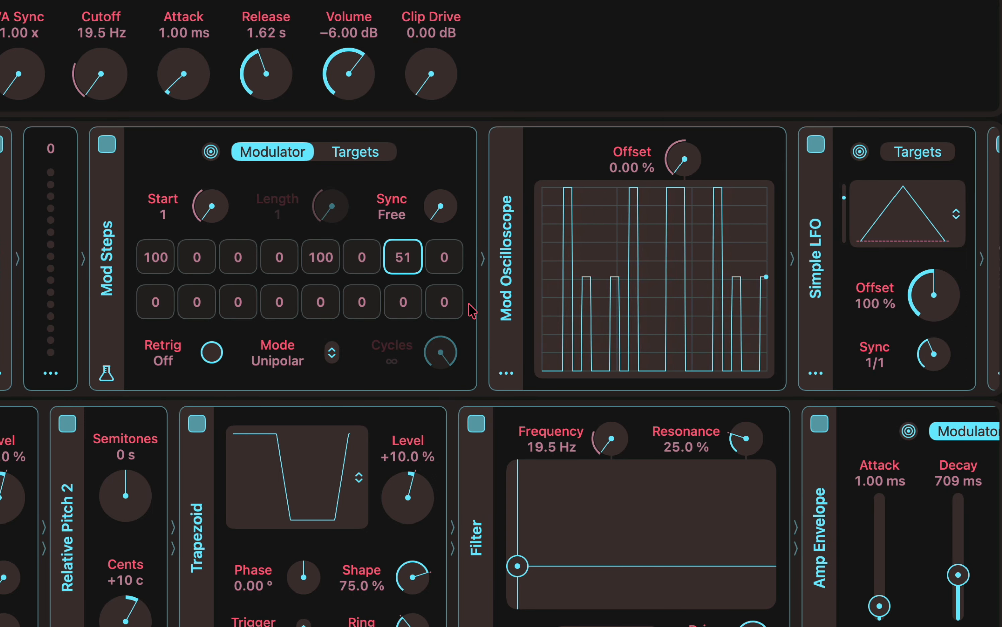
{"action": "left_click", "coordinate": [928, 227]}
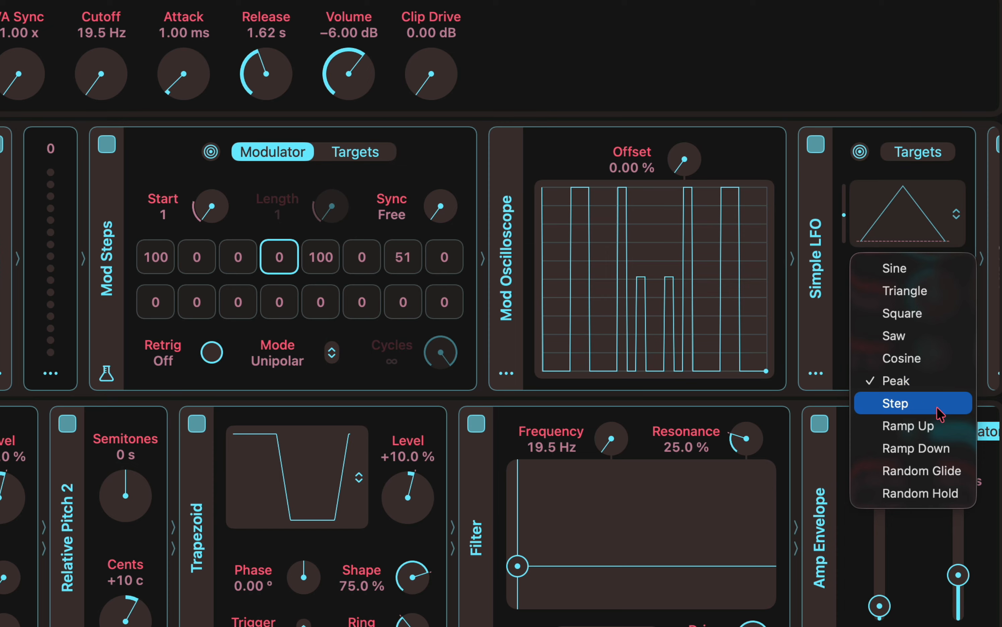
{"action": "left_click", "coordinate": [940, 425]}
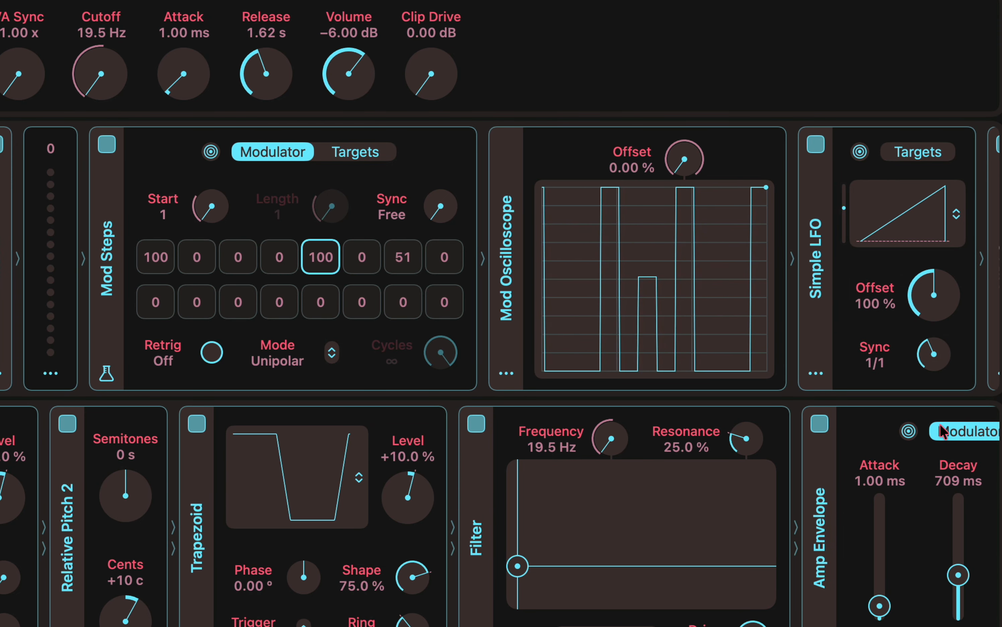
{"action": "left_click", "coordinate": [929, 226]}
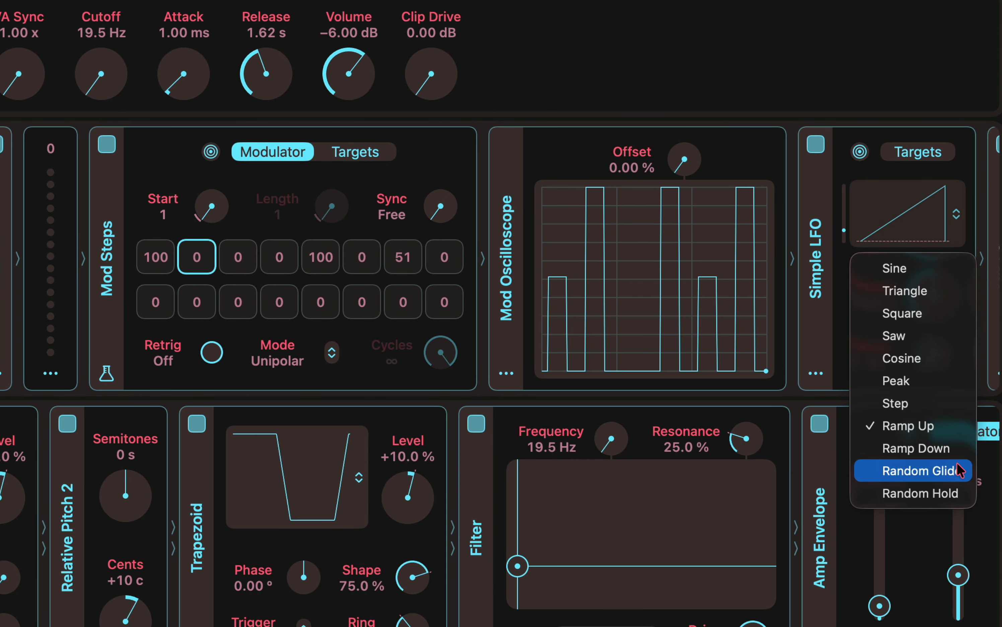
{"action": "left_click", "coordinate": [954, 453]}
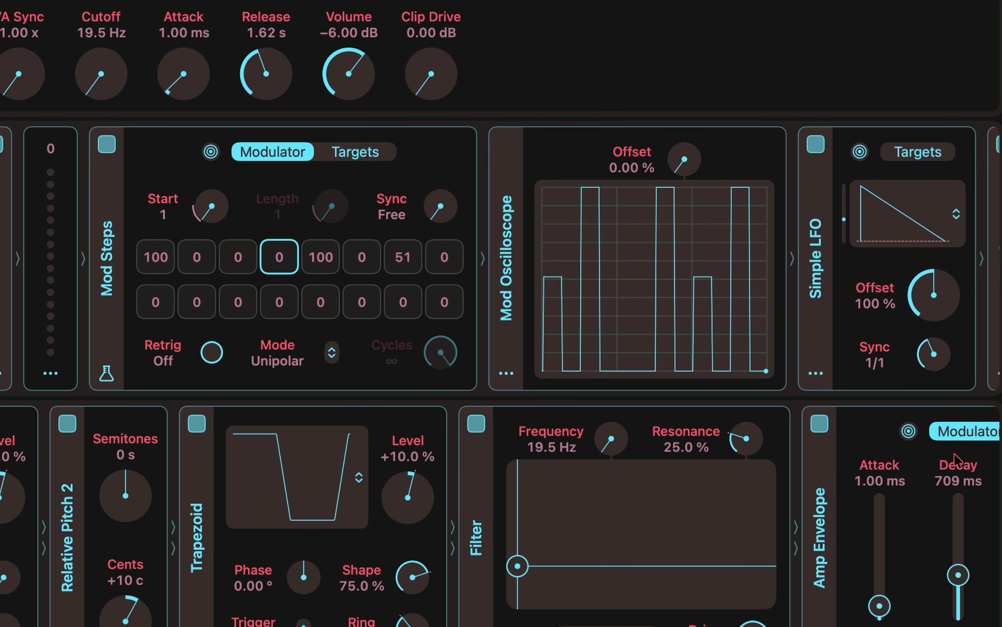
- Disable the Simple LFO and set Mod Steps to Sync 1/16 with a Length of 8
{"action": "left_click", "coordinate": [817, 149]}
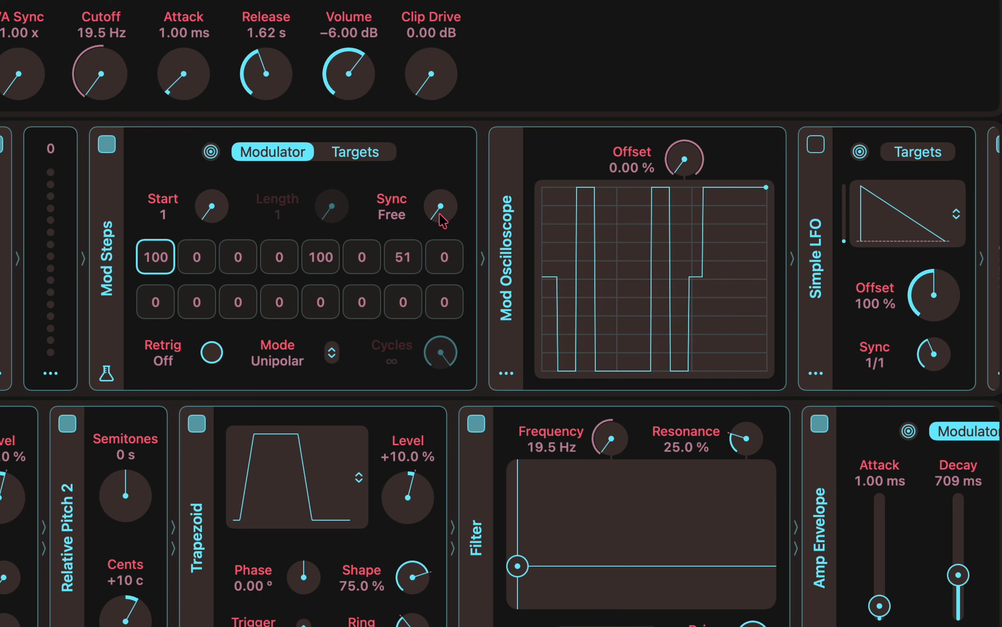
{"action": "left_click_drag", "start_coordinate": [443, 221], "coordinate": [443, 161]}
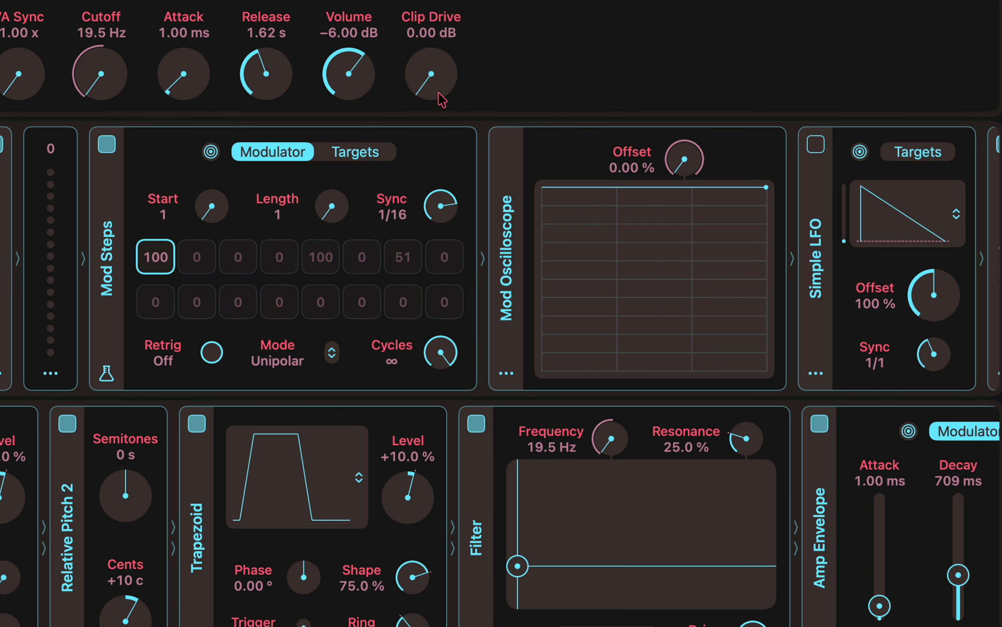
{"action": "left_click_drag", "start_coordinate": [334, 214], "coordinate": [332, 143]}
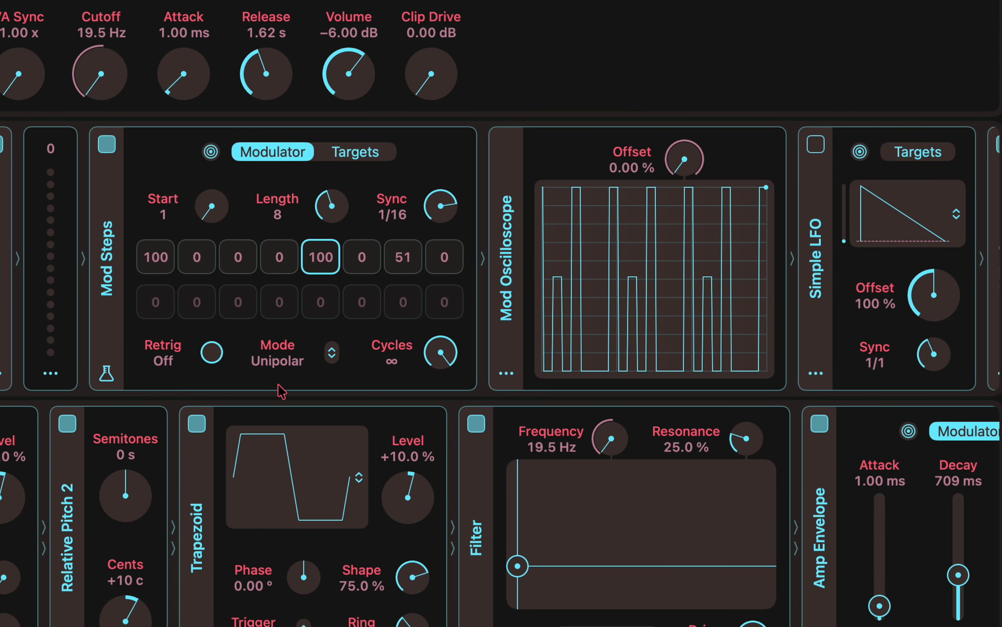
- Try the MIDI and Pitch ±12 modes on Mod Steps and return the mode to Unipolar
{"action": "left_click", "coordinate": [284, 360]}
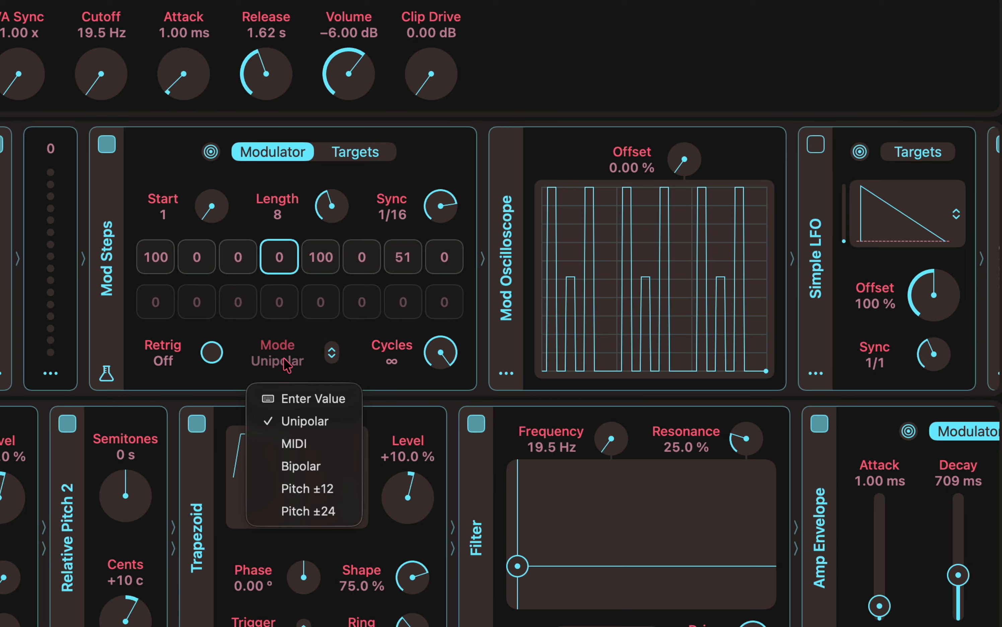
{"action": "left_click", "coordinate": [295, 443]}
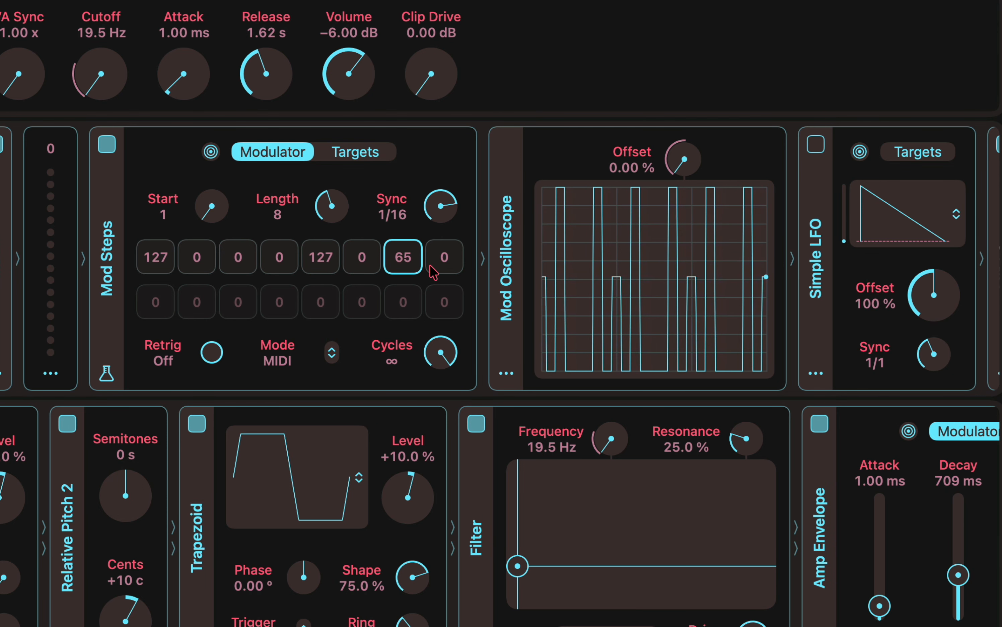
{"action": "left_click", "coordinate": [283, 365]}
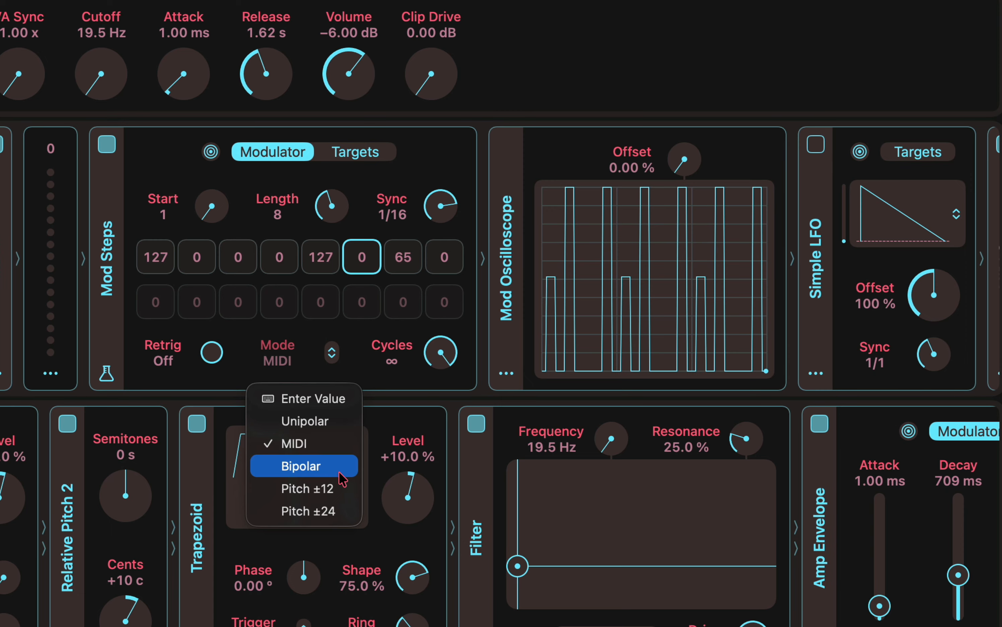
{"action": "left_click", "coordinate": [346, 494]}
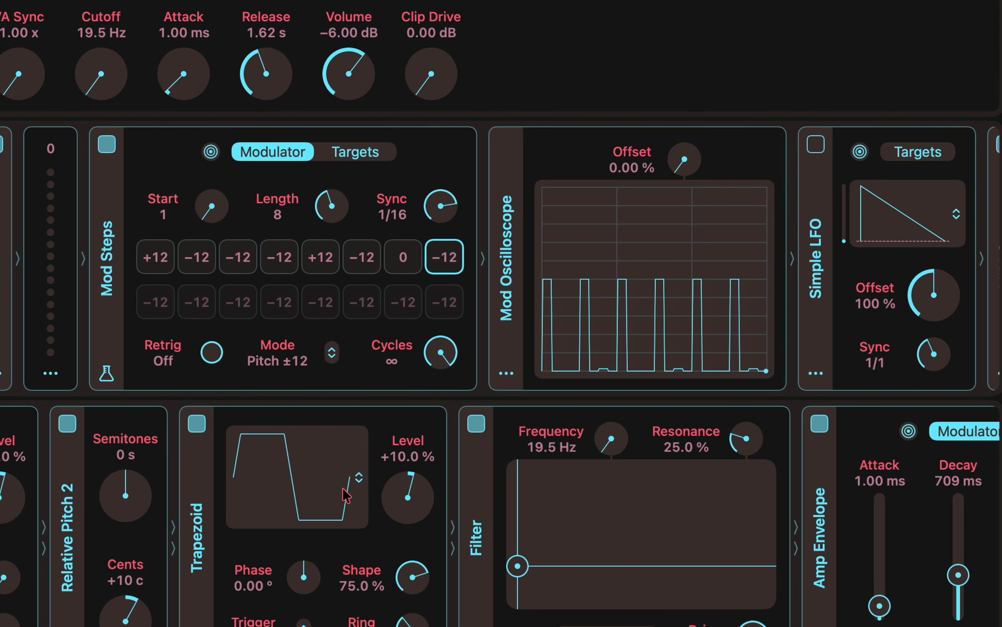
{"action": "left_click", "coordinate": [281, 363]}
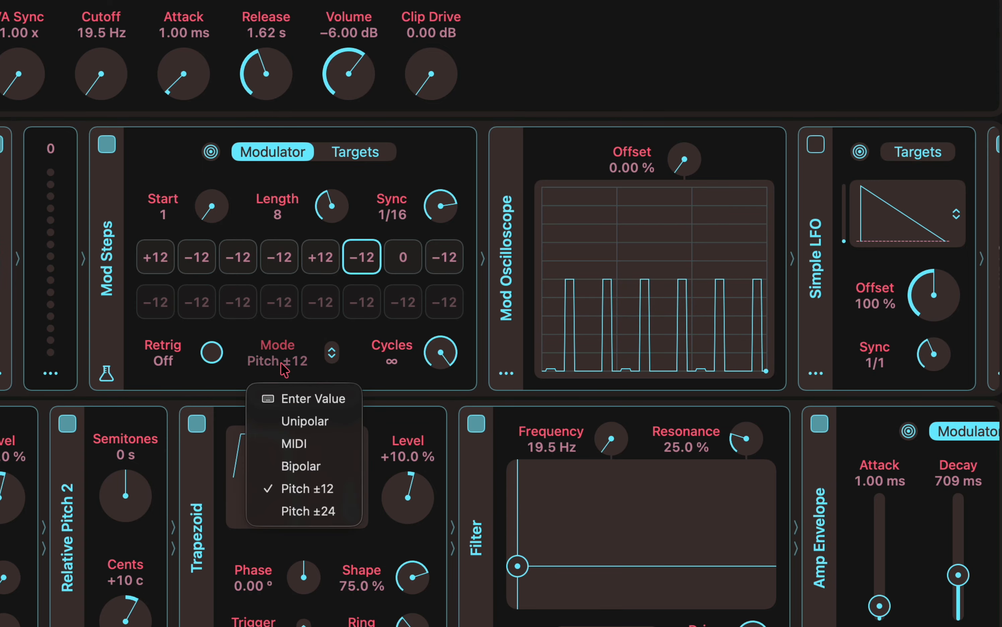
{"action": "left_click", "coordinate": [302, 417]}
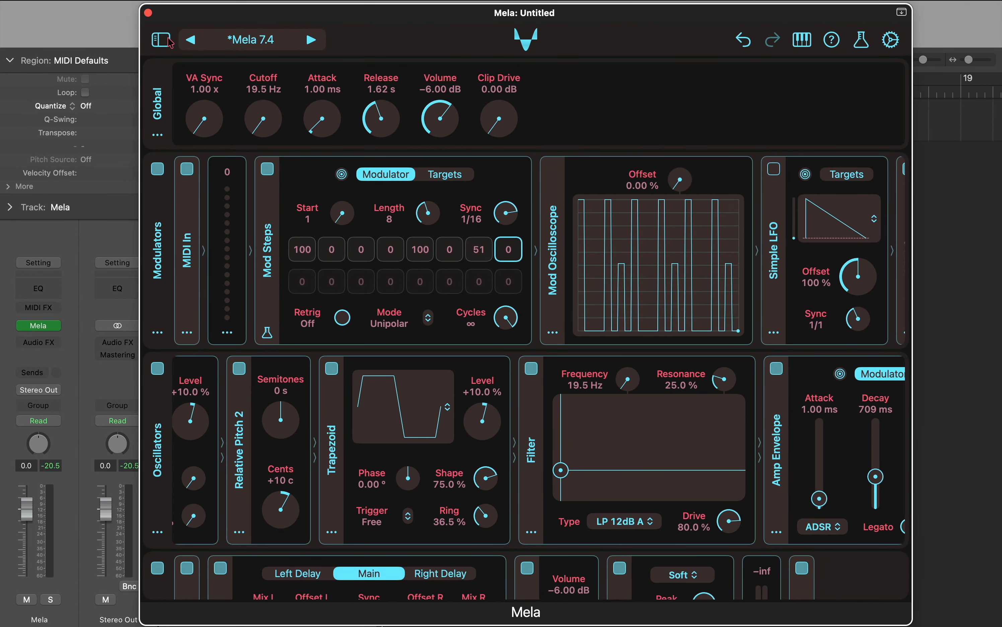
- Show the preset browser and insert the Note Sequencer from the Parts folder into the Modulators lane after MIDI In
{"action": "left_click", "coordinate": [114, 21]}
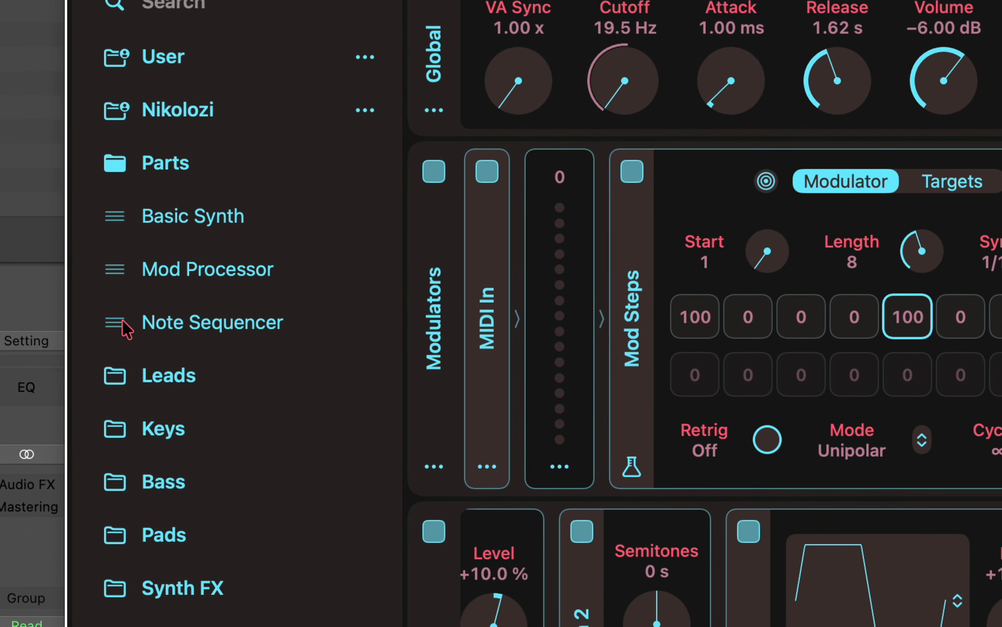
{"action": "left_click_drag", "start_coordinate": [191, 319], "coordinate": [703, 312]}
{"action": "left_click_drag", "start_coordinate": [526, 316], "coordinate": [580, 306]}
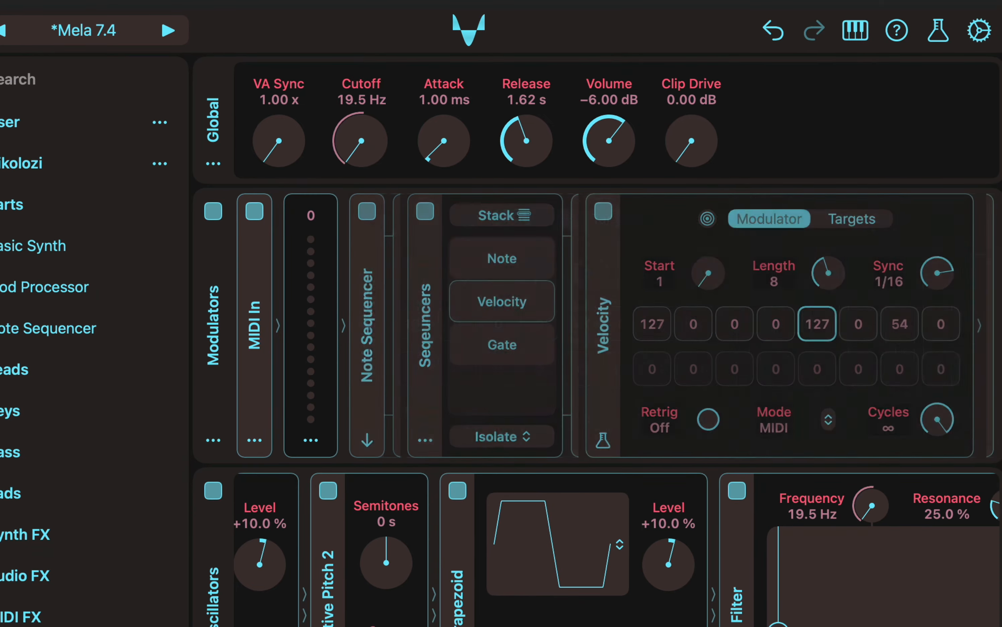
- Hide the preset browser and look through the Note, Velocity and Gate sequencers in the Sequencers stack
{"action": "left_click", "coordinate": [0, 30]}
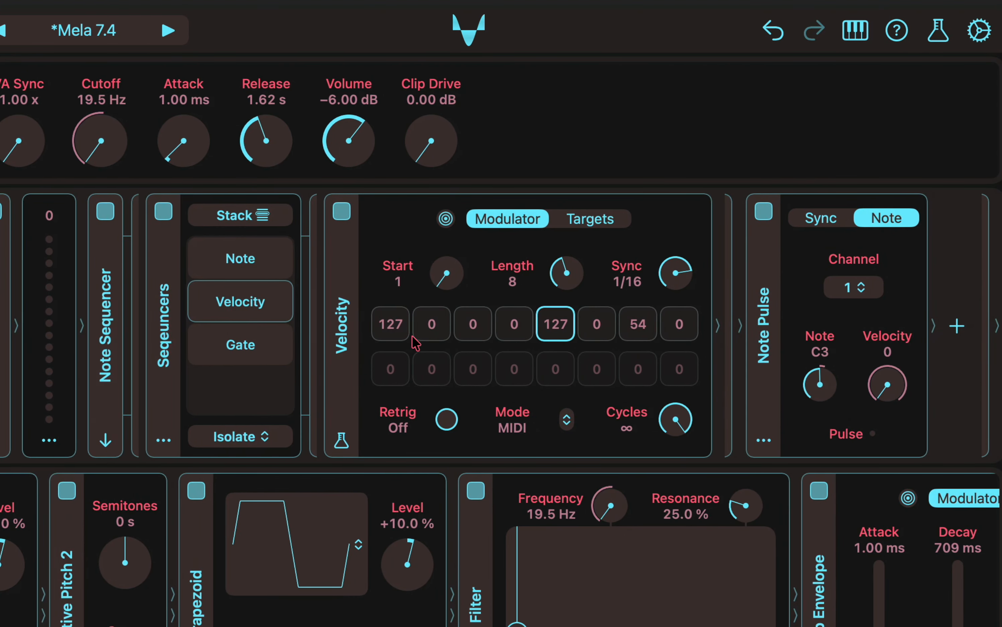
{"action": "left_click", "coordinate": [272, 258]}
{"action": "left_click", "coordinate": [272, 300]}
{"action": "left_click", "coordinate": [267, 354]}
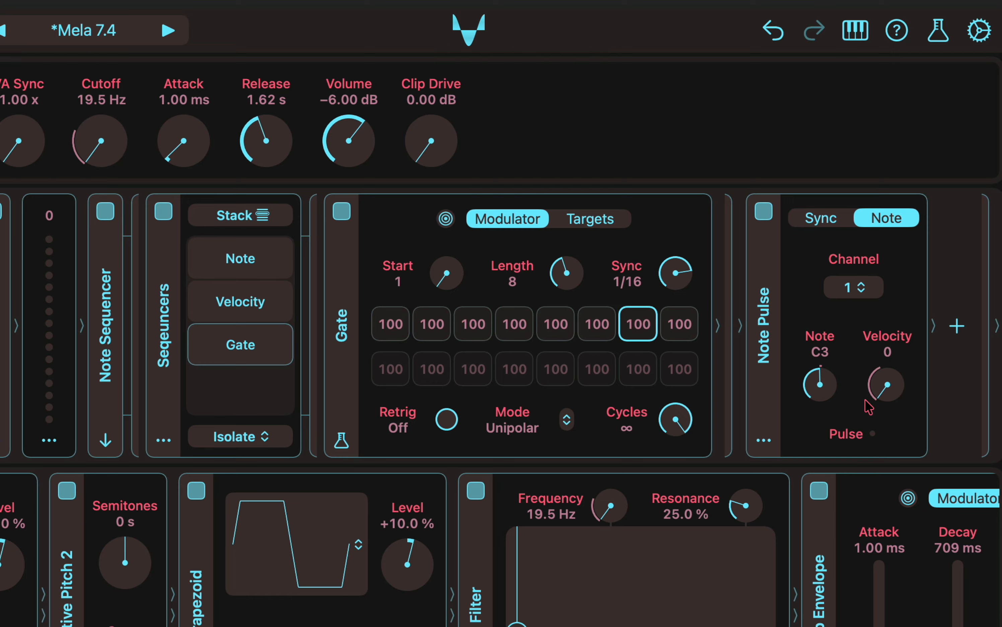
- Review the Note, Velocity and Gate sequencers again, plus the Sync and Note settings of the Note Pulse module
{"action": "left_click", "coordinate": [270, 268]}
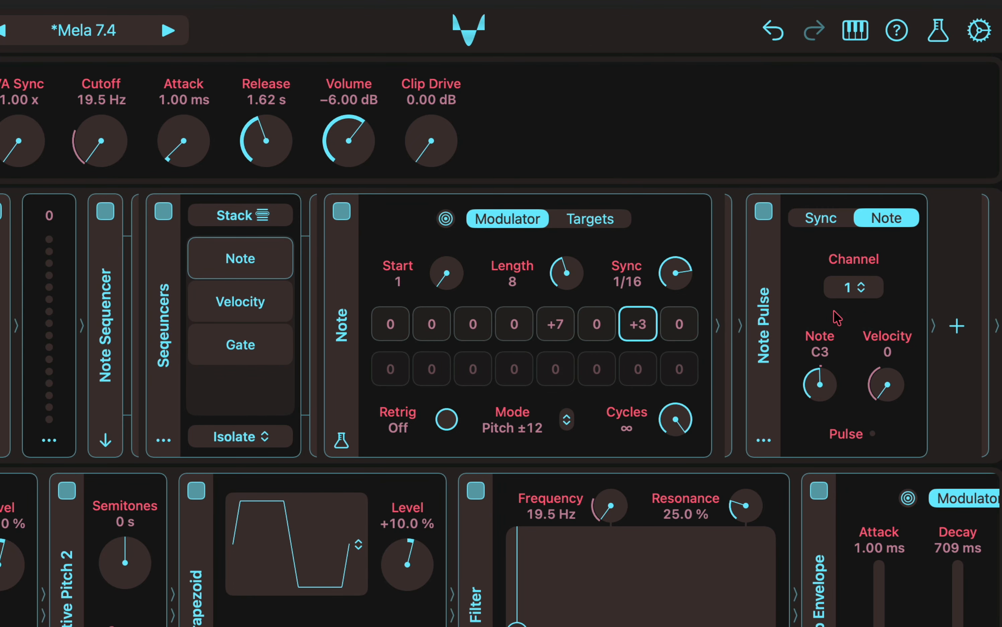
{"action": "left_click", "coordinate": [242, 304]}
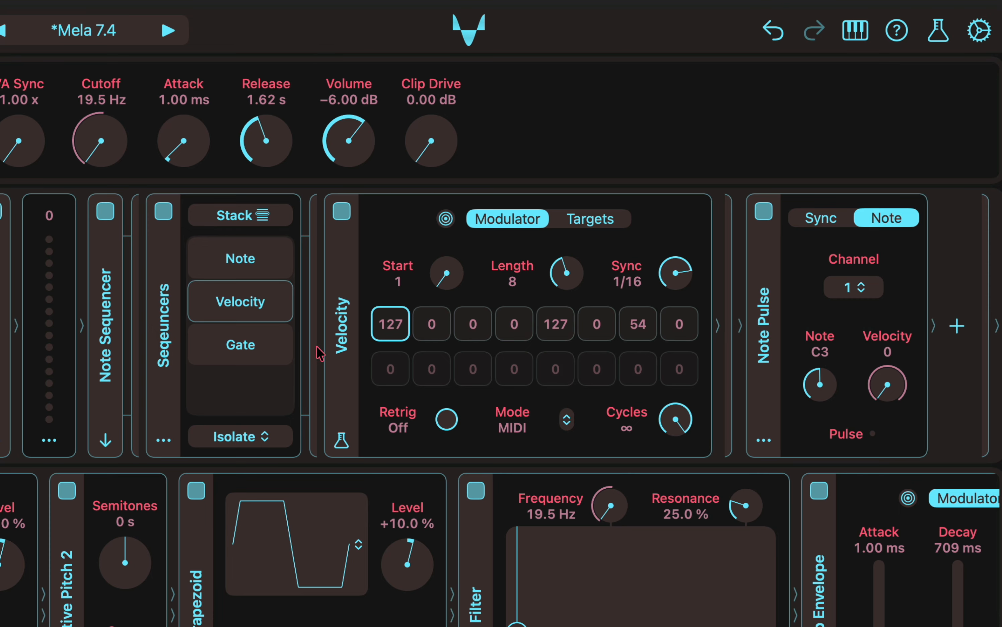
{"action": "left_click", "coordinate": [241, 345]}
{"action": "left_click", "coordinate": [828, 225]}
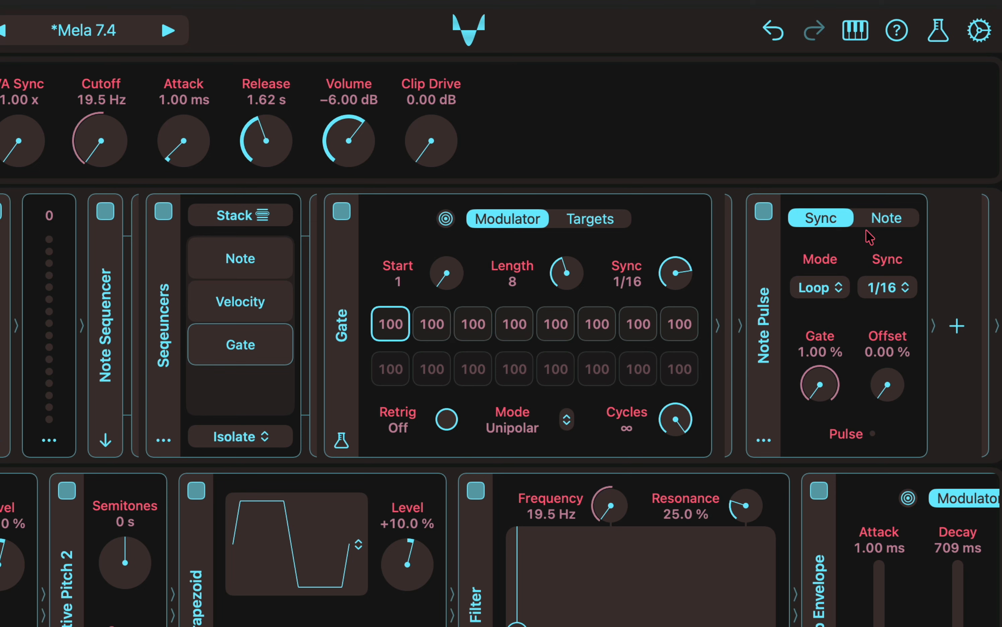
{"action": "left_click", "coordinate": [884, 223]}
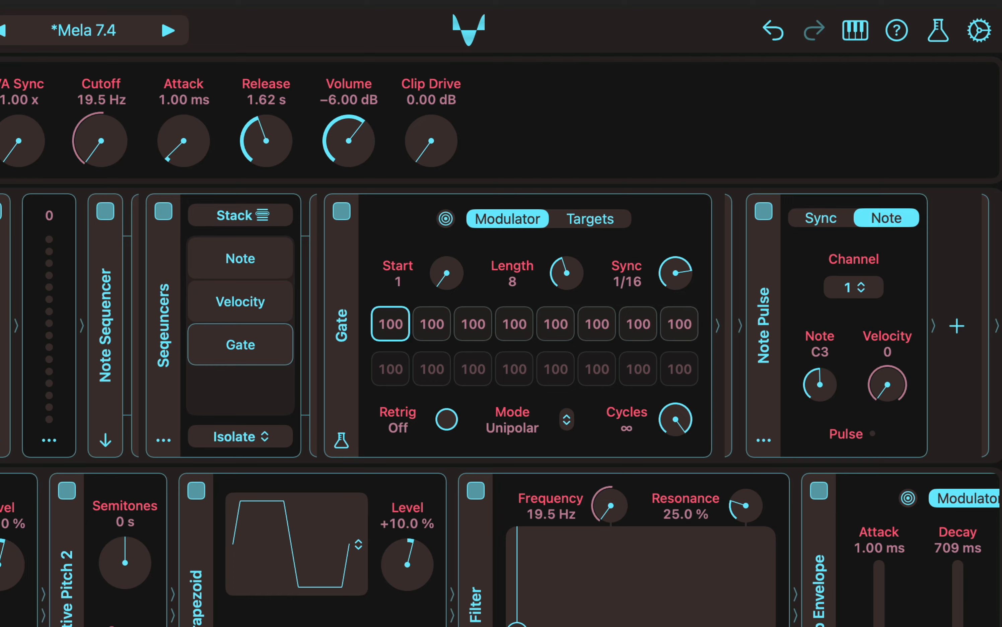
- In the Note sequencer, set step 1 to +2 and step 8 to -12
{"action": "left_click", "coordinate": [262, 272]}
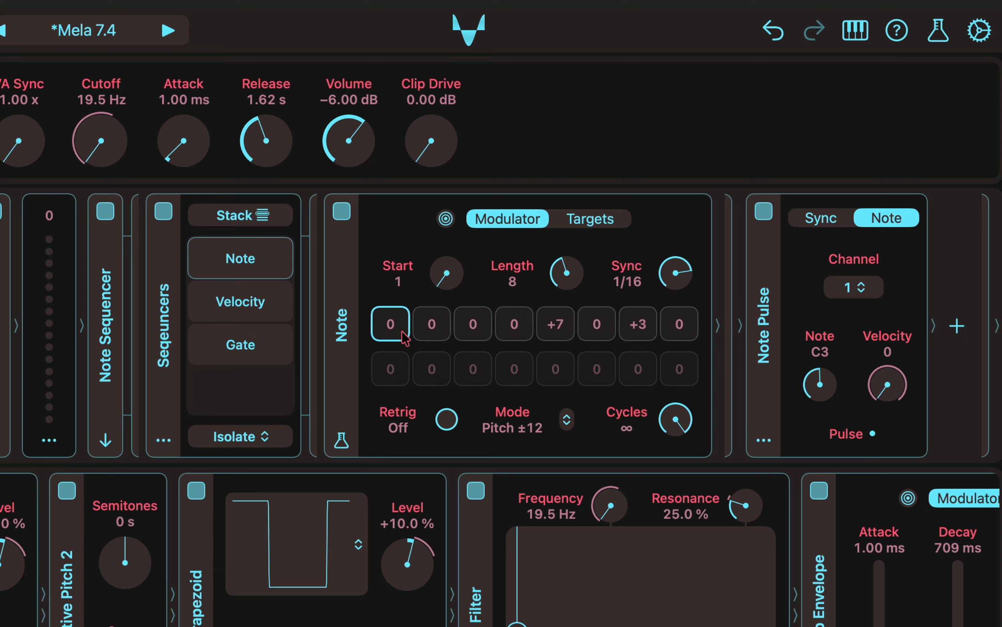
{"action": "left_click_drag", "start_coordinate": [404, 338], "coordinate": [401, 318]}
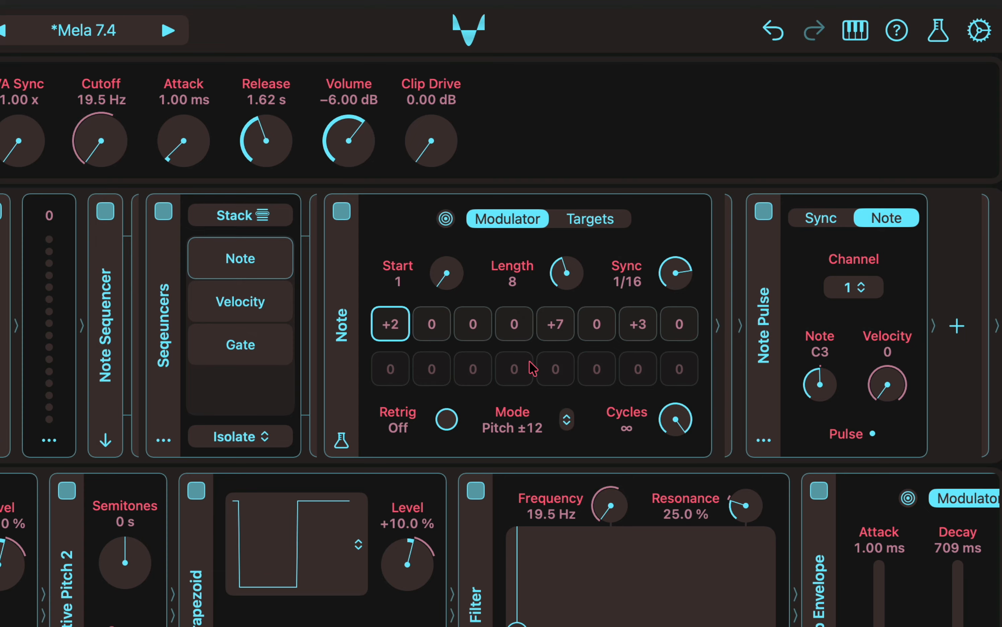
{"action": "left_click_drag", "start_coordinate": [682, 329], "coordinate": [701, 383]}
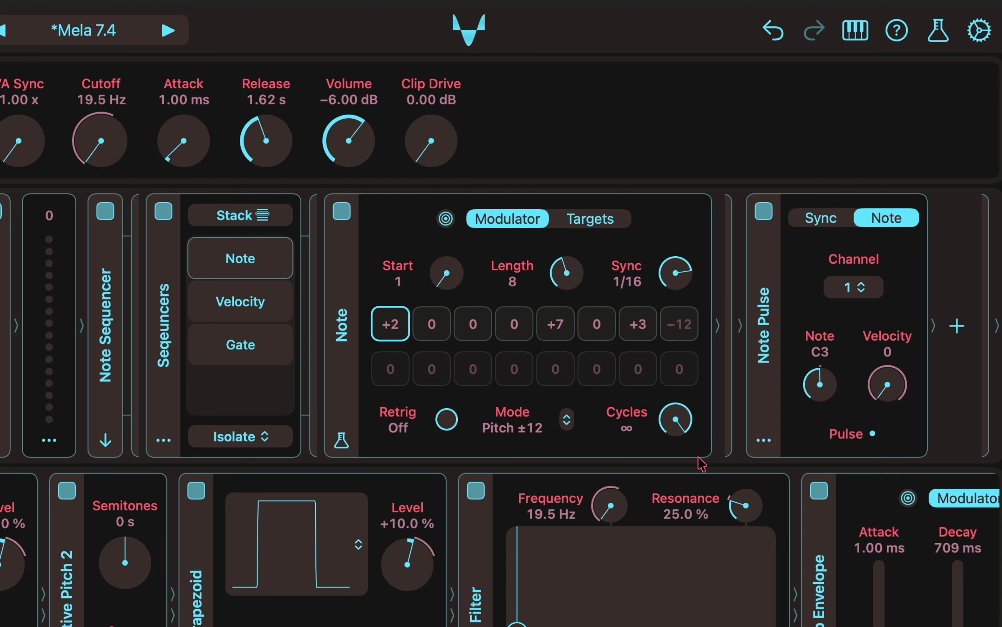
- Set step 8 of the Velocity sequencer to 38, and Gate sequencer steps 1, 5 and 8 to 71, 85 and 94
{"action": "left_click", "coordinate": [247, 309]}
{"action": "left_click_drag", "start_coordinate": [689, 329], "coordinate": [628, 338]}
{"action": "left_click", "coordinate": [263, 353]}
{"action": "left_click_drag", "start_coordinate": [390, 327], "coordinate": [398, 369]}
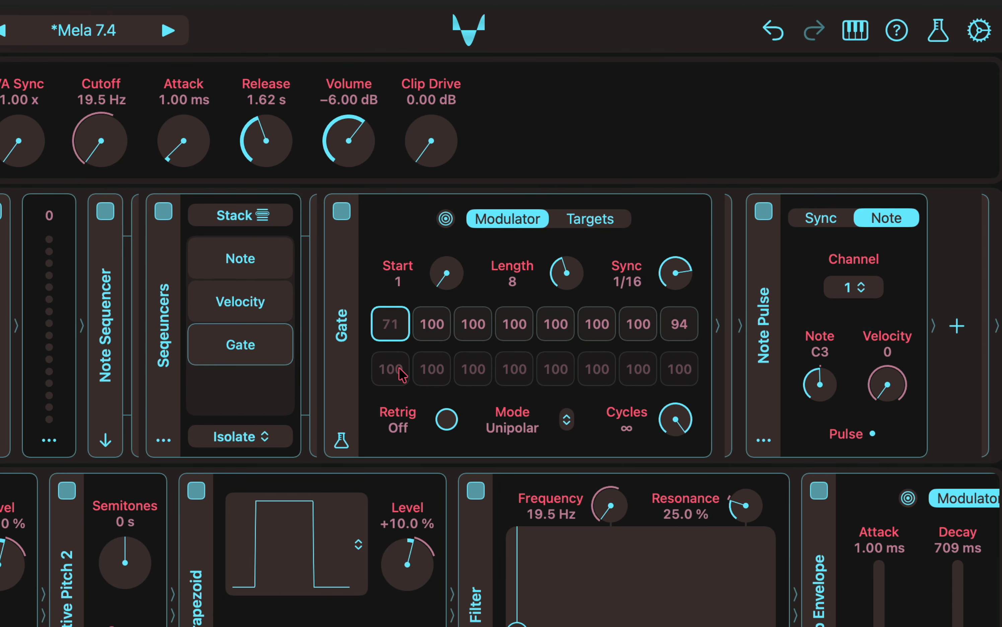
{"action": "left_click_drag", "start_coordinate": [558, 327], "coordinate": [506, 355]}
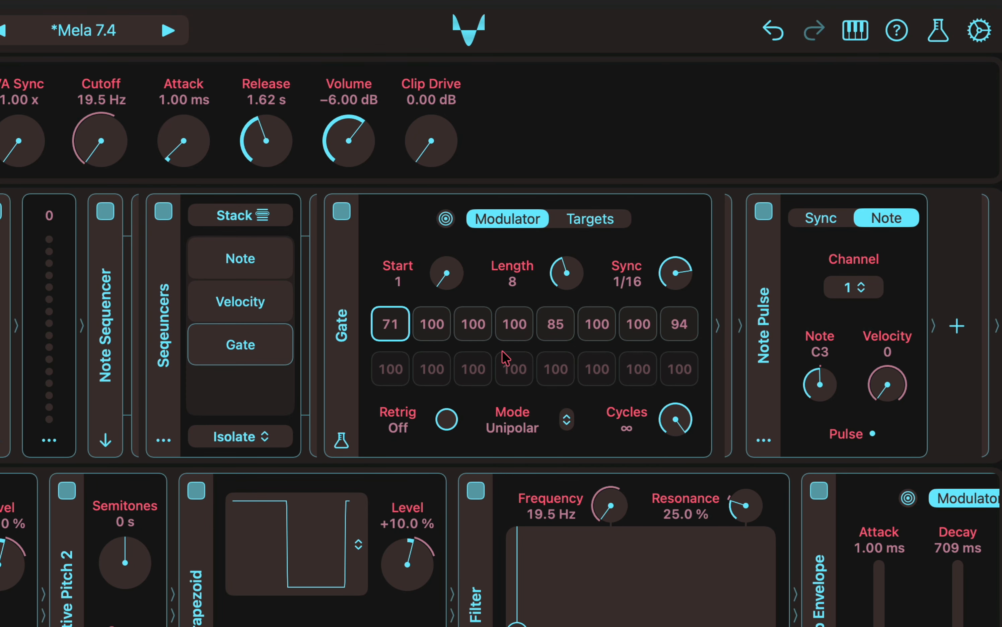
- Set the Velocity sequencer's Start to 2, Length to 6 and Sync to 1/8, and return to the Note sequencer
{"action": "left_click", "coordinate": [253, 307]}
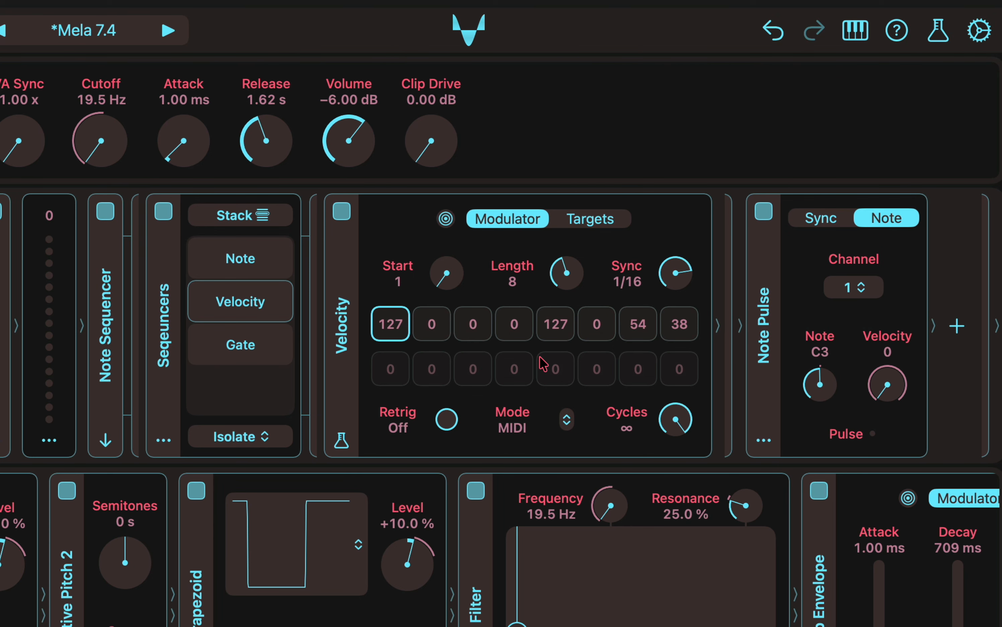
{"action": "left_click_drag", "start_coordinate": [447, 266], "coordinate": [455, 255]}
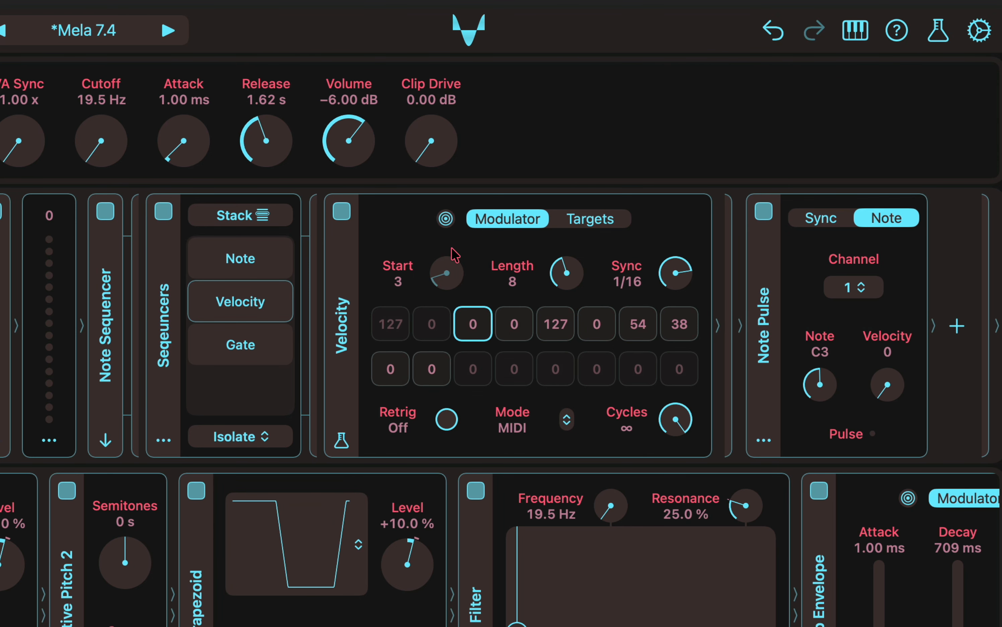
{"action": "left_click_drag", "start_coordinate": [567, 274], "coordinate": [571, 288]}
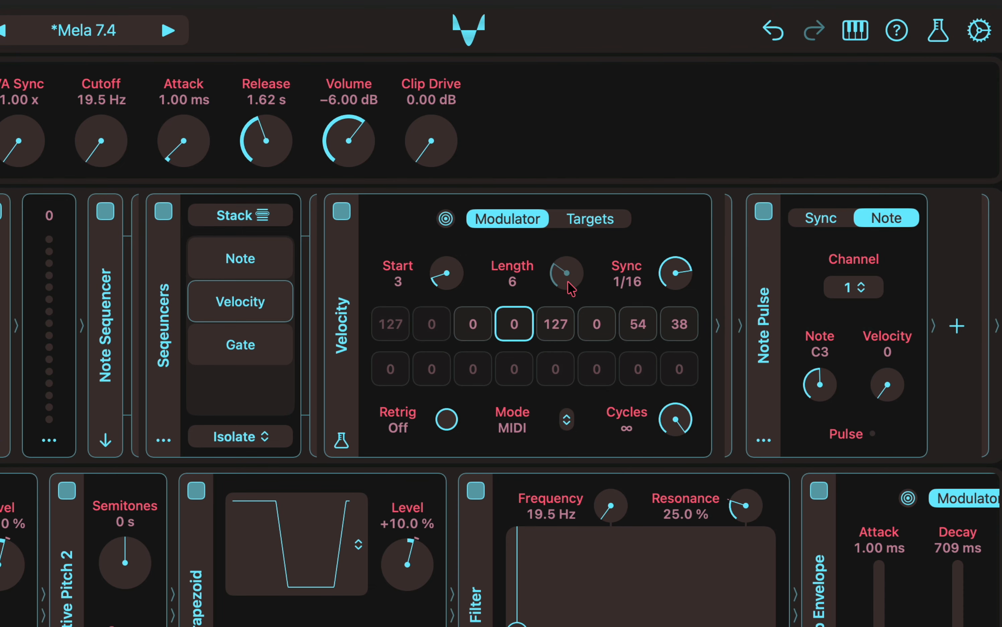
{"action": "left_click_drag", "start_coordinate": [461, 274], "coordinate": [460, 294]}
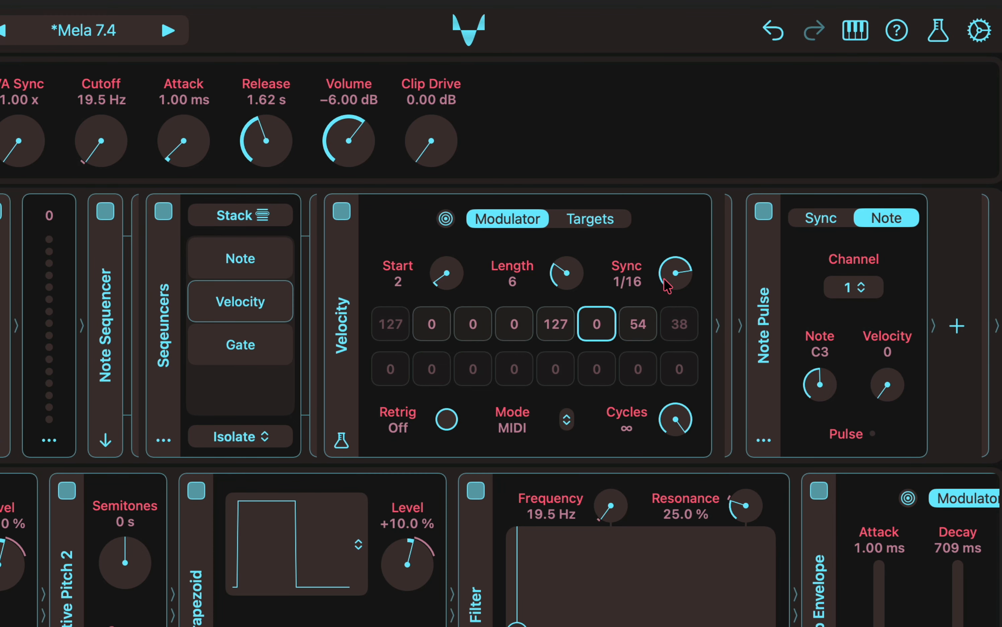
{"action": "left_click_drag", "start_coordinate": [664, 279], "coordinate": [665, 290]}
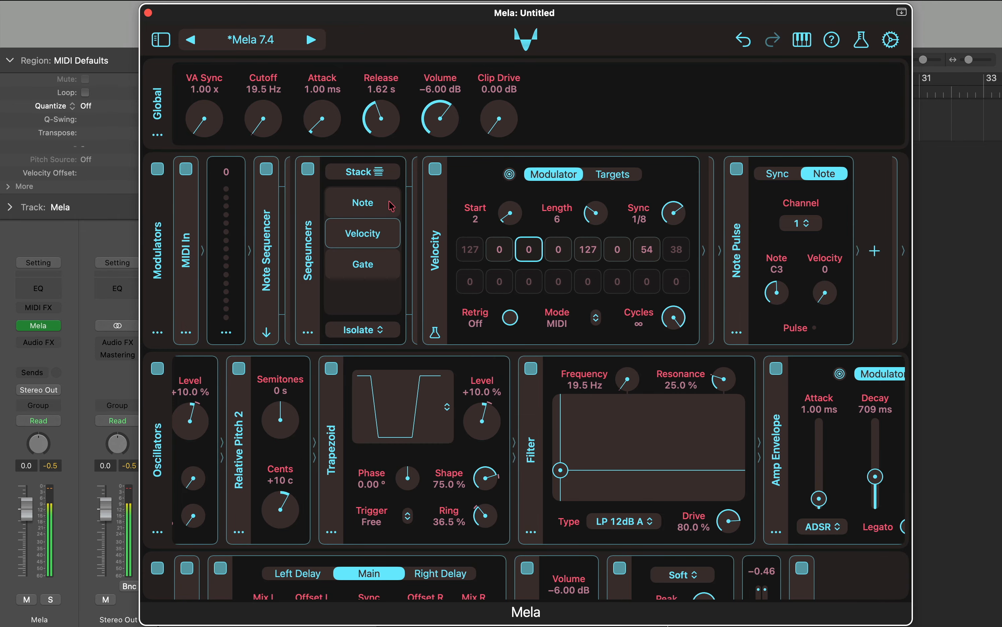
{"action": "left_click", "coordinate": [391, 206]}
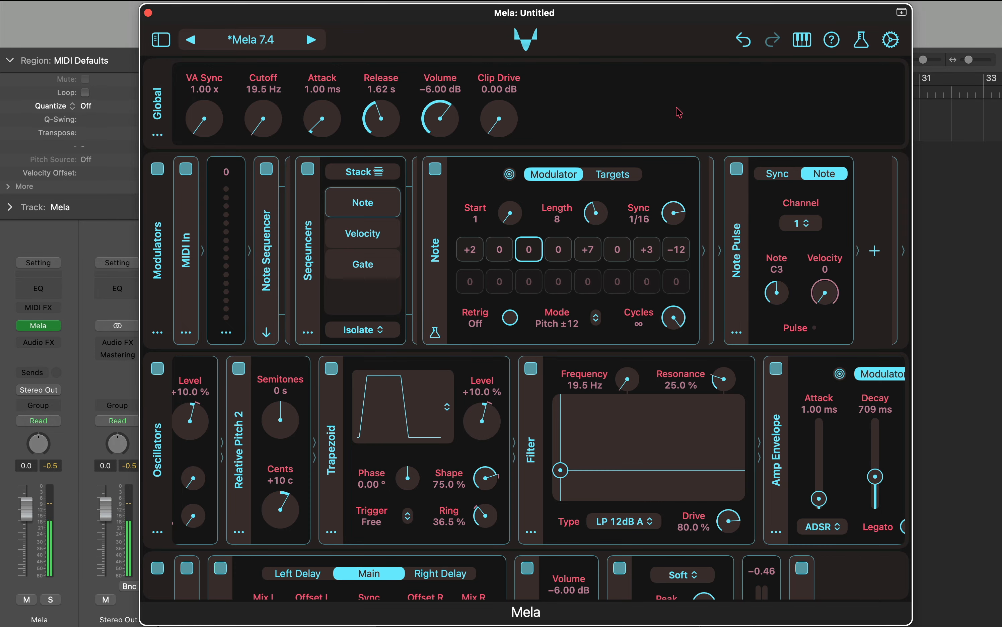